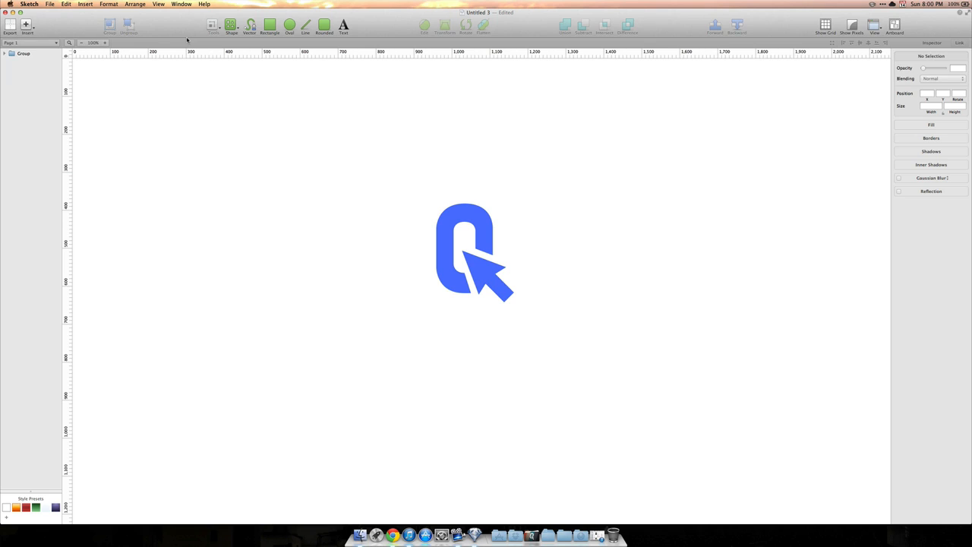
Select the blue Q logo group and create a new document from the iOS App Icon template
left_click_drag(404, 181, 549, 325)
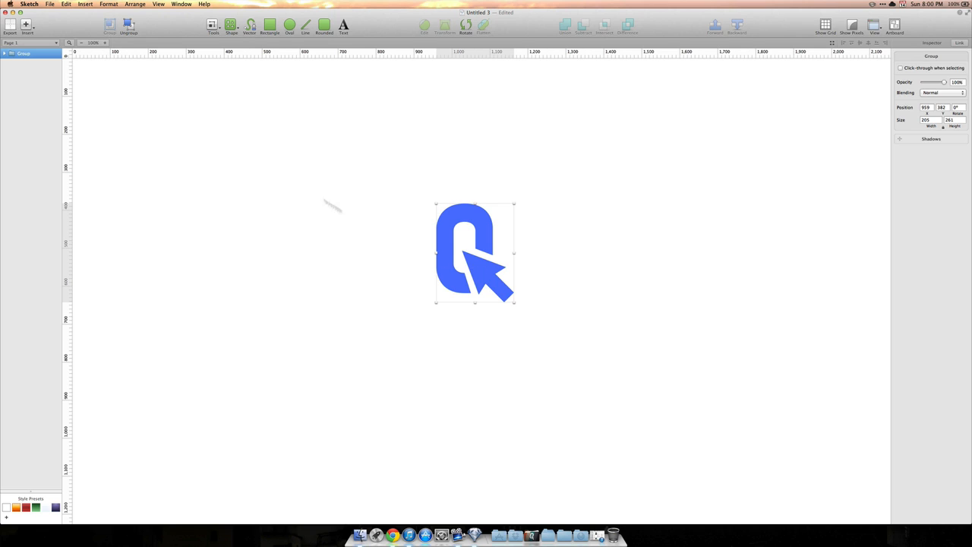
left_click(50, 4)
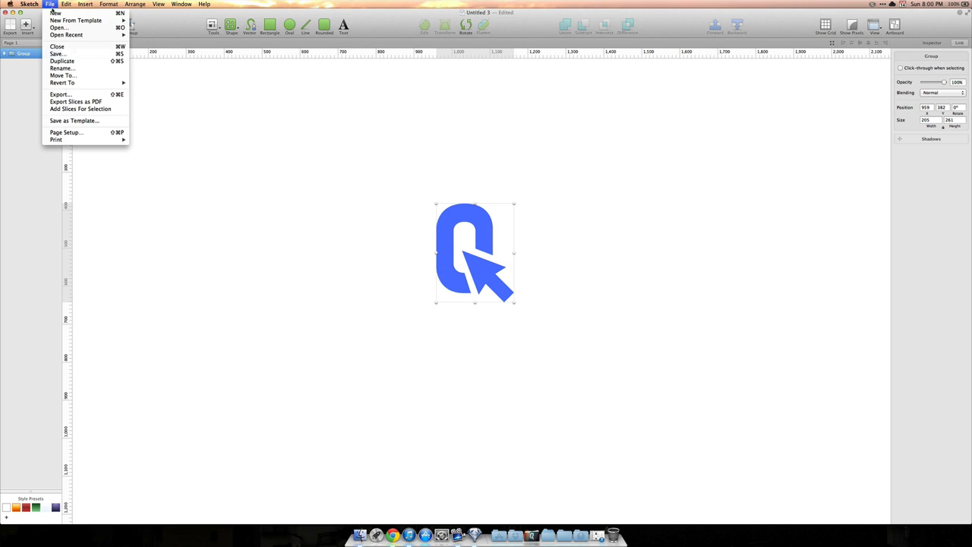
mouse_move(55, 23)
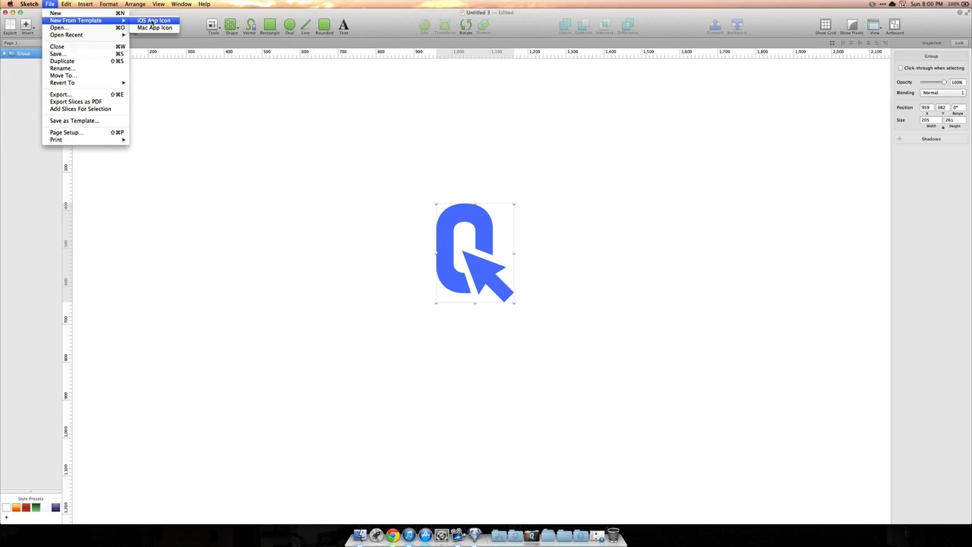
left_click(154, 21)
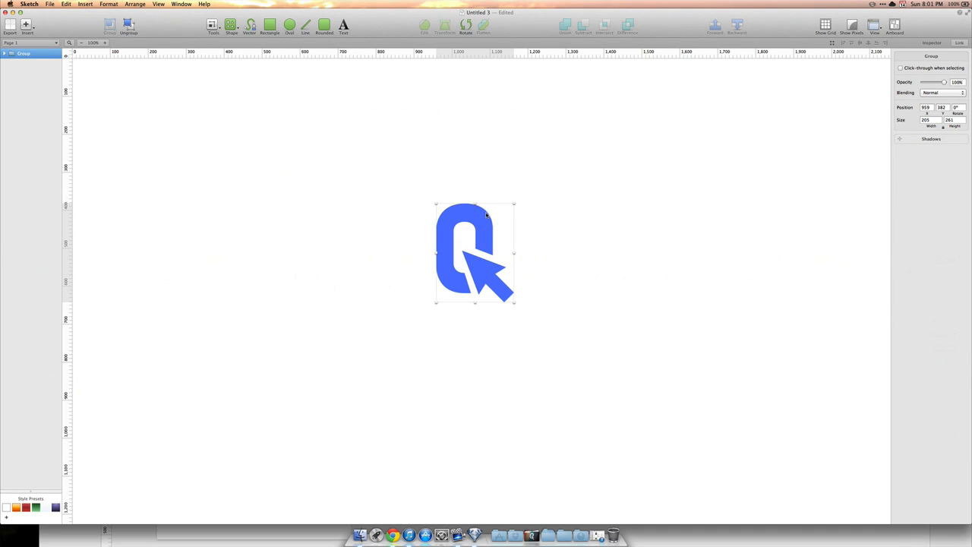
Close the original Untitled 3 document, deleting it instead of saving
key("super+w")
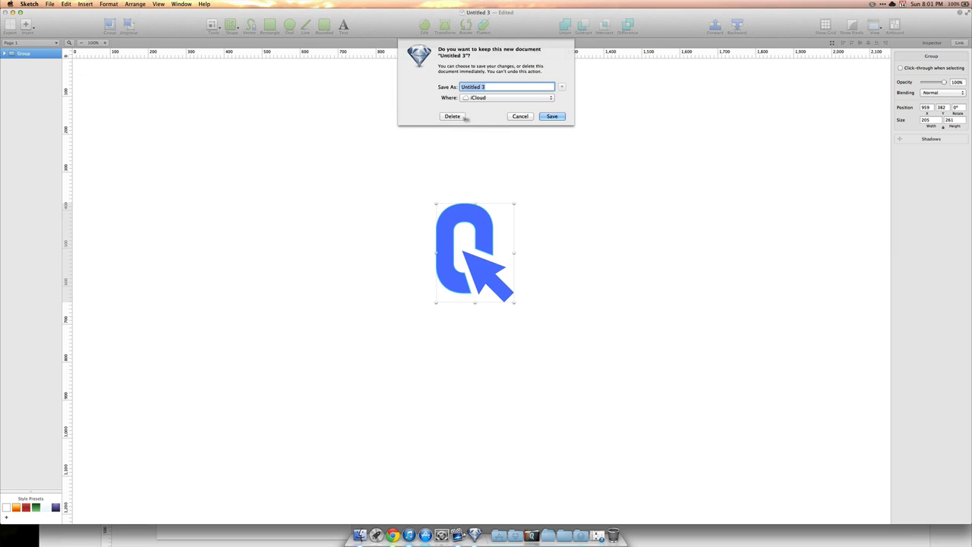
left_click(453, 118)
left_click_drag(462, 277, 408, 33)
left_click(26, 24)
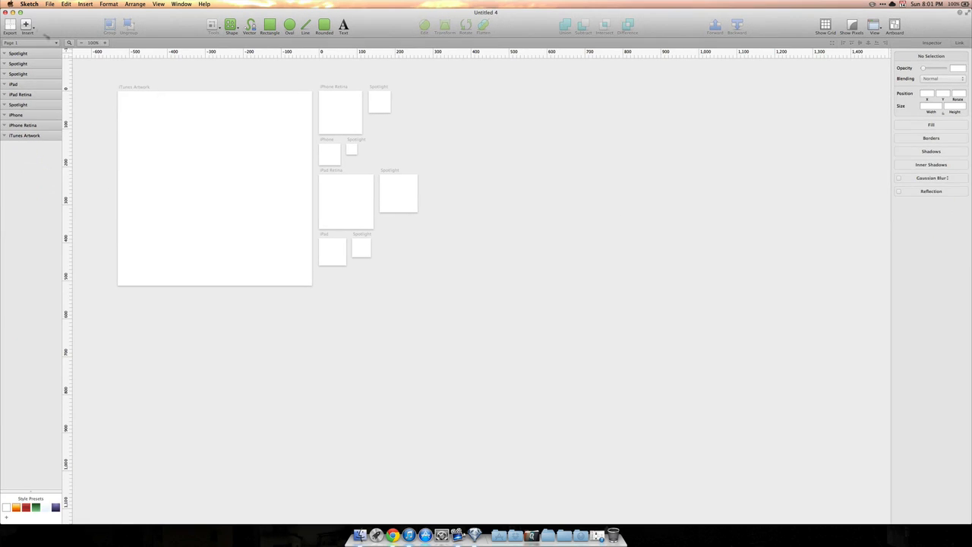
Paste the Q logo into the iTunes Artwork artboard and move it near the centre, at about X 144, Y 114
key("super+v")
left_click_drag(440, 263, 221, 172)
left_click(268, 145)
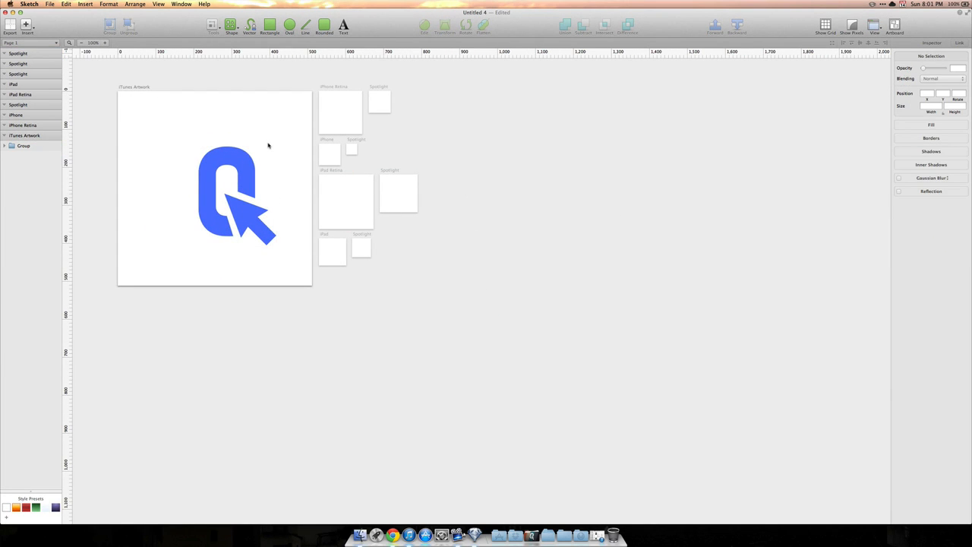
key("super+plus")
key("space")
left_click_drag(176, 124, 573, 327)
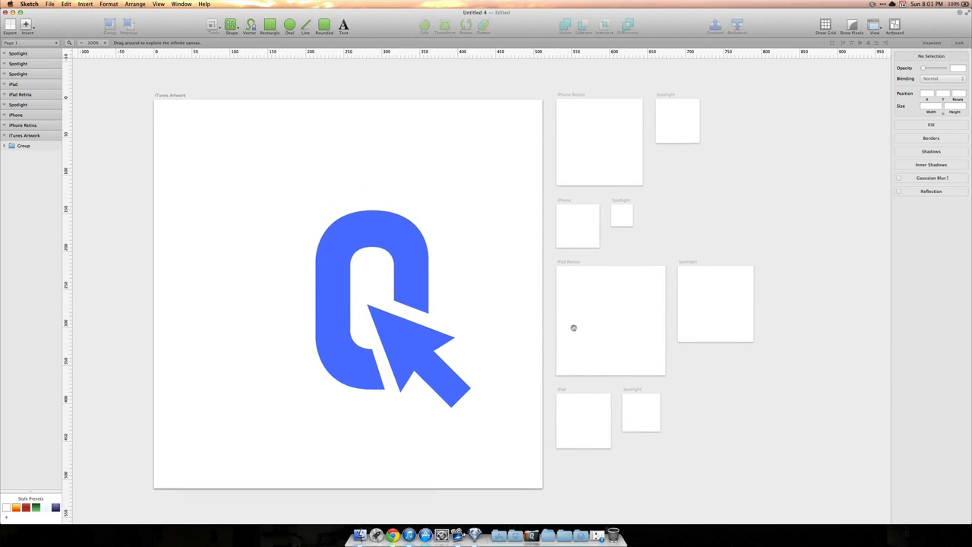
left_click(428, 205)
left_click_drag(433, 228, 356, 203)
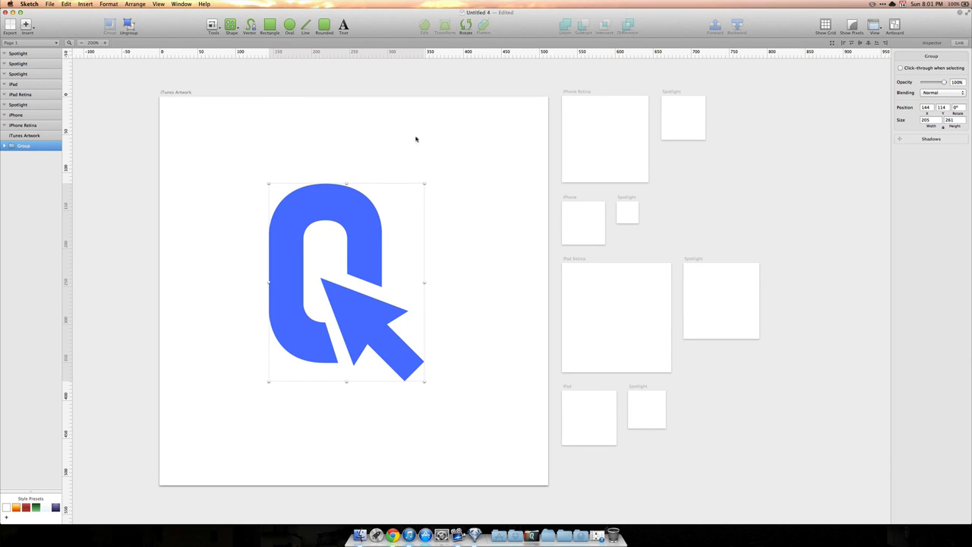
Draw a rounded rectangle over most of the iTunes Artwork artboard and set its width to 512
left_click(325, 25)
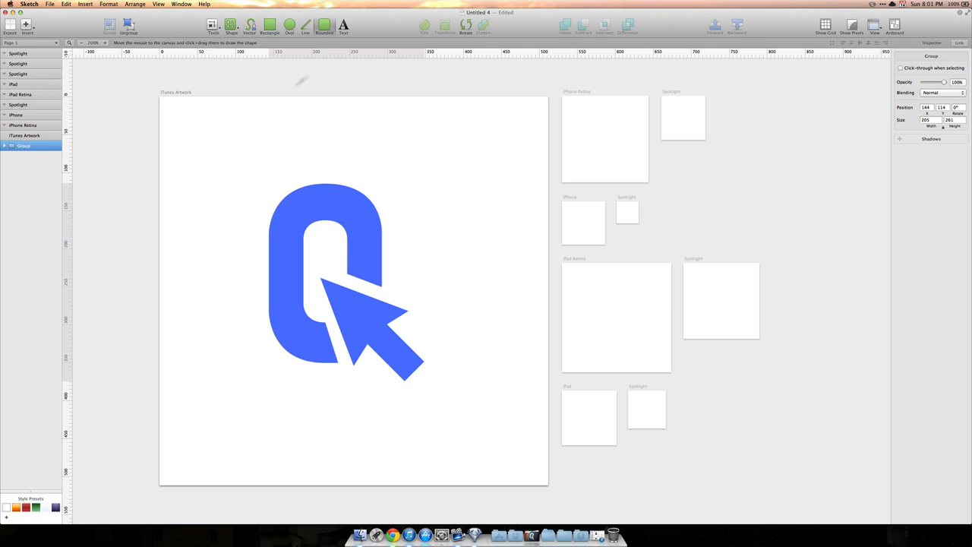
left_click_drag(160, 94, 549, 472)
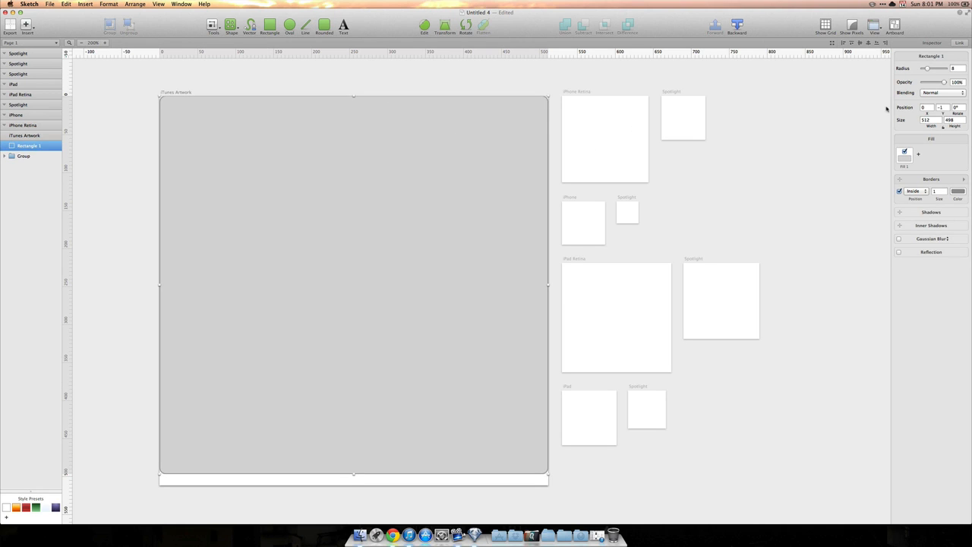
left_click(926, 119)
type("394")
key("Return")
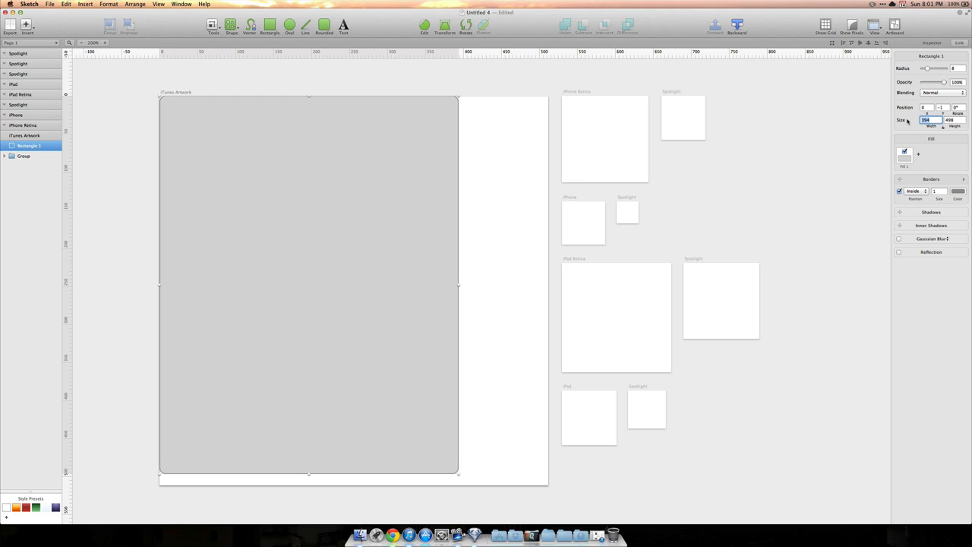
type("512")
key("Tab")
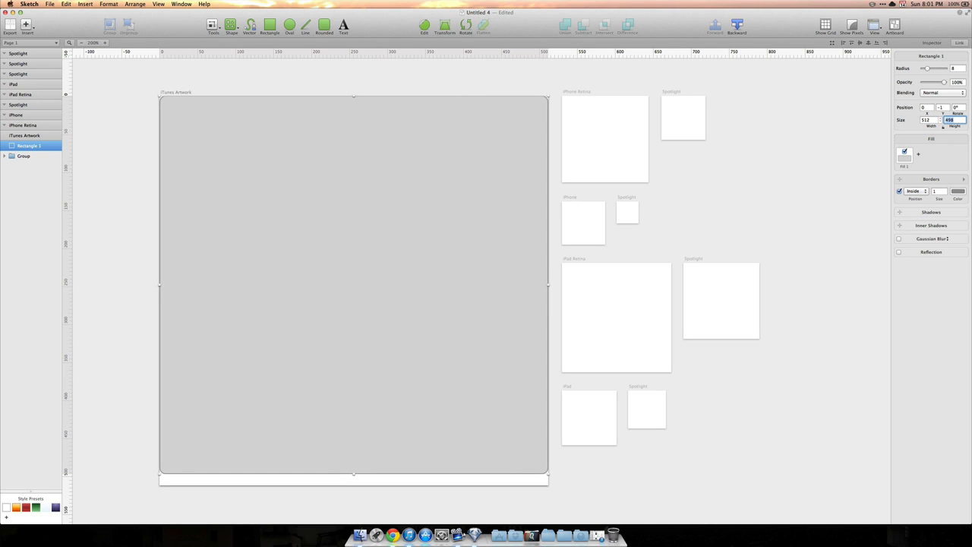
Shorten the rectangle's height to about 460, leaving a strip free along the artboard's lower edge
type("490")
key("Return")
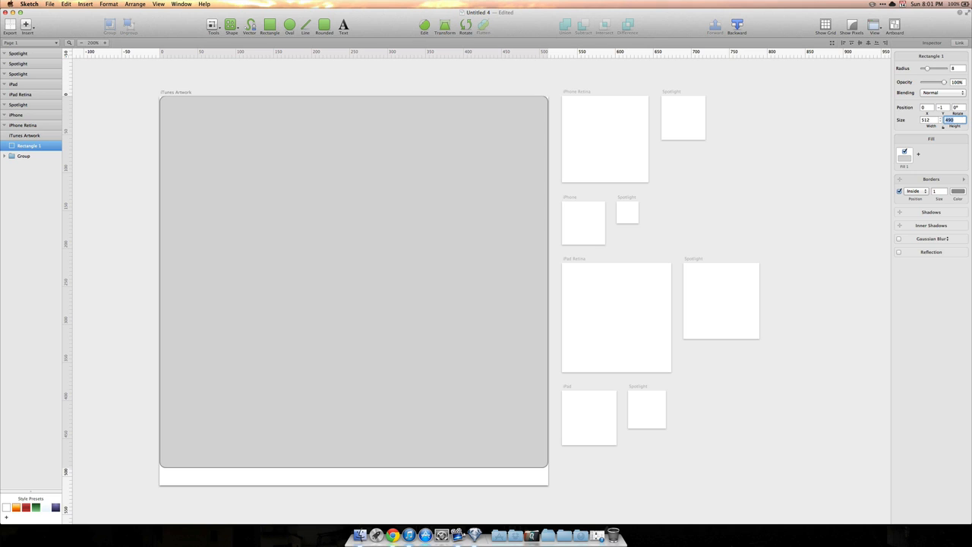
left_click(454, 226)
left_click_drag(353, 467, 355, 446)
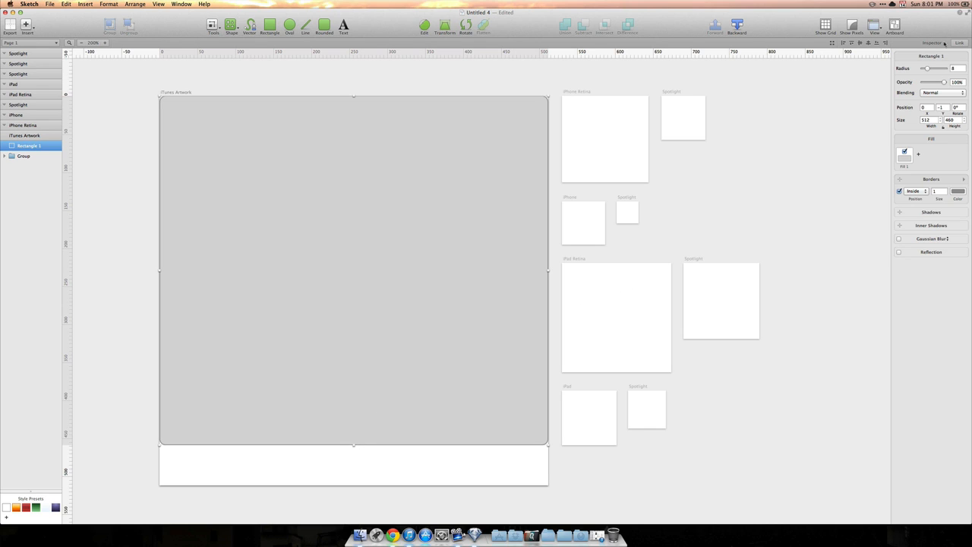
Square off the rectangle's corners by setting its corner radius to 0
left_click_drag(932, 68, 954, 68)
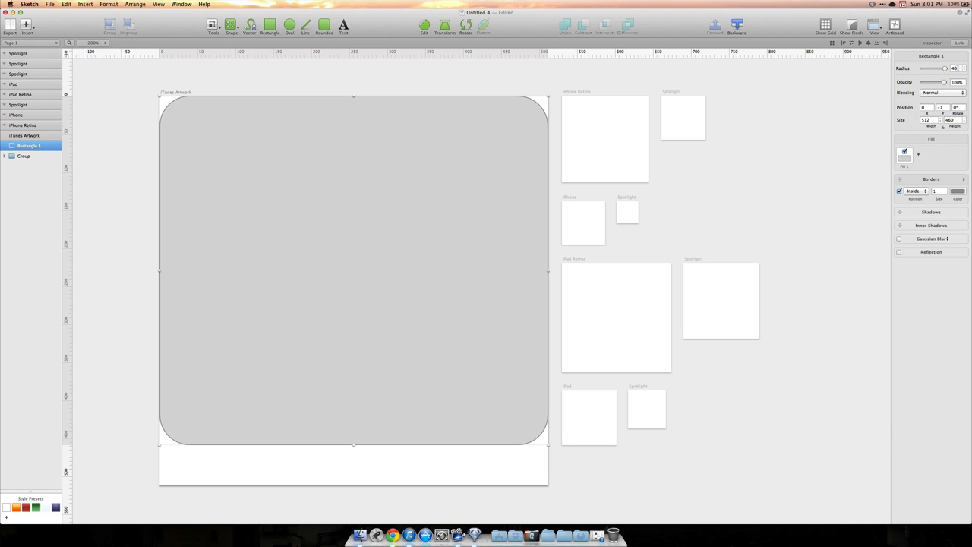
double_click(956, 68)
type("0")
key("Return")
left_click_drag(938, 70, 945, 69)
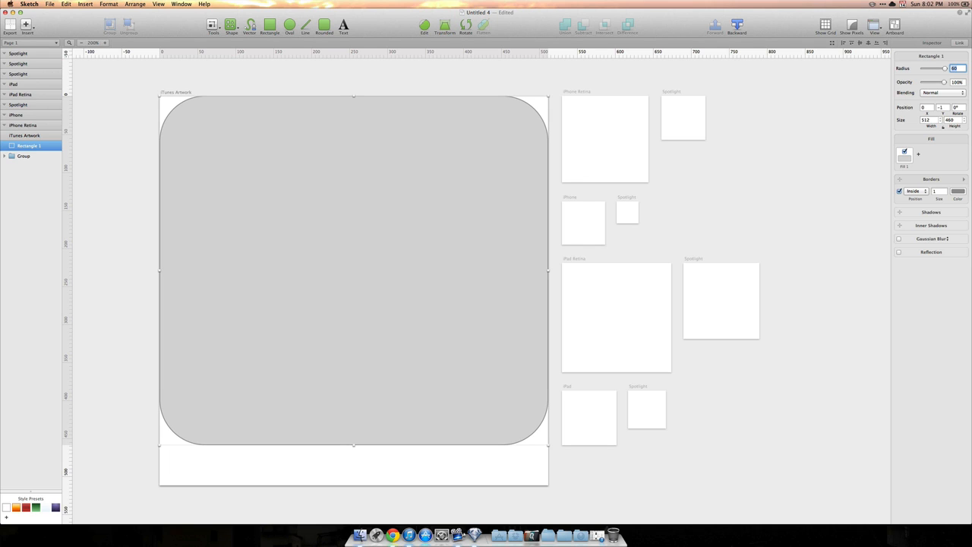
left_click_drag(945, 69, 923, 68)
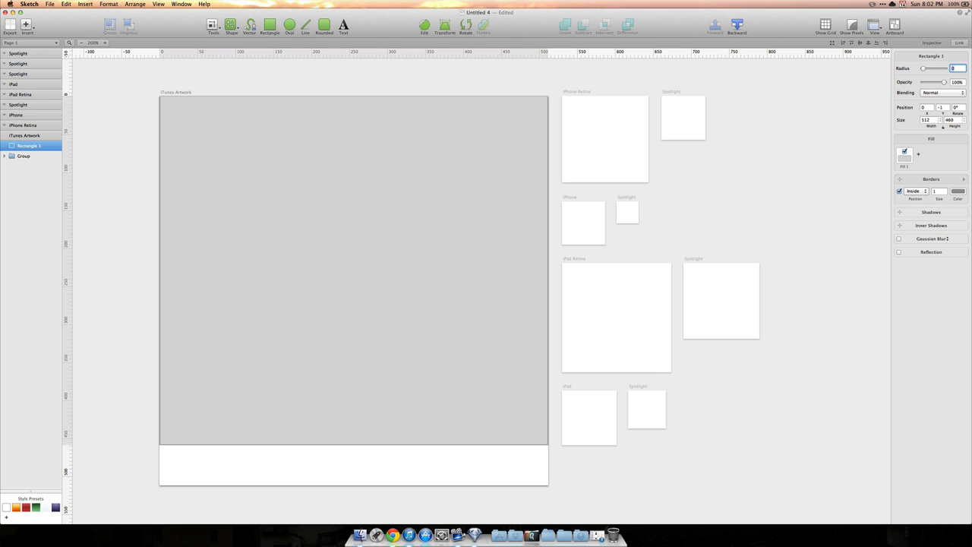
Fill the rectangle with golden yellow, FFD031
left_click(722, 211)
left_click(499, 214)
left_click(909, 161)
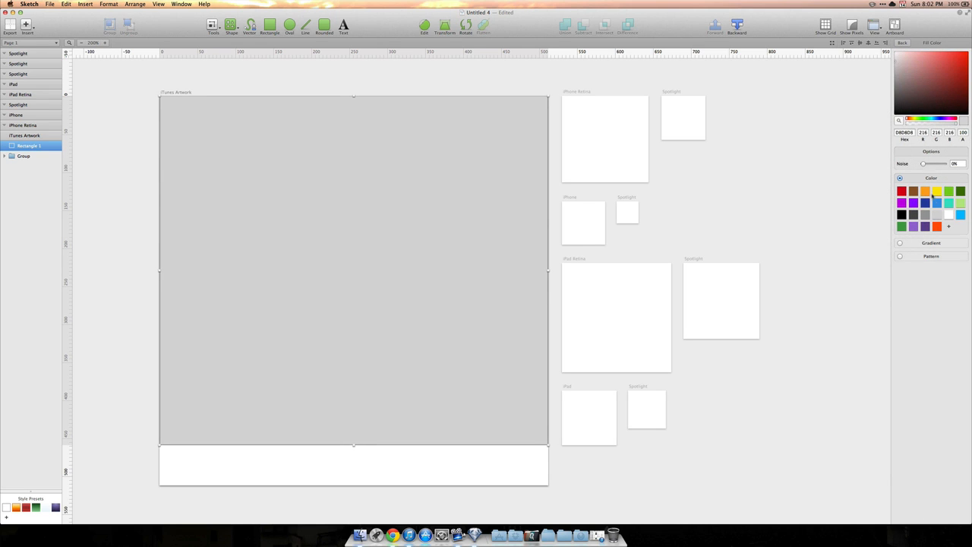
left_click(936, 191)
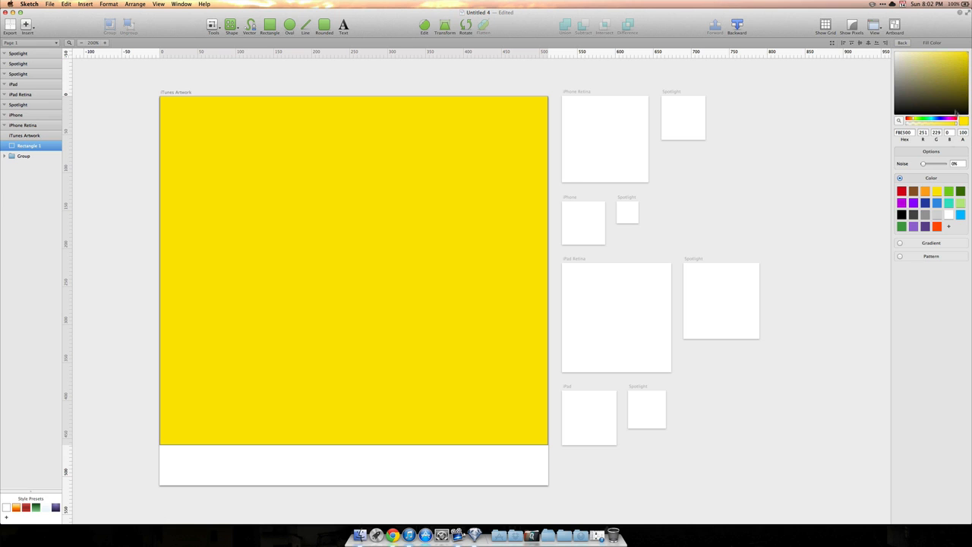
left_click_drag(925, 121, 912, 120)
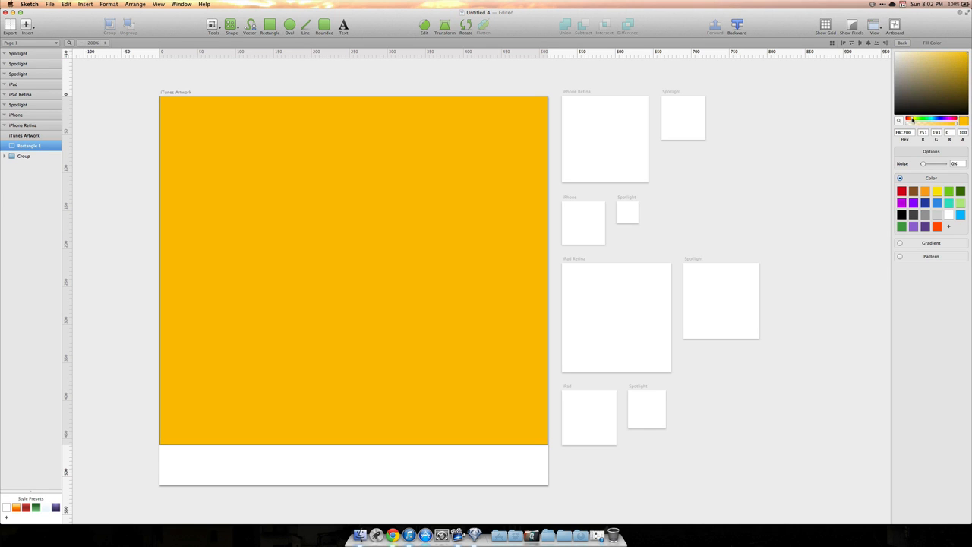
left_click_drag(968, 55, 952, 51)
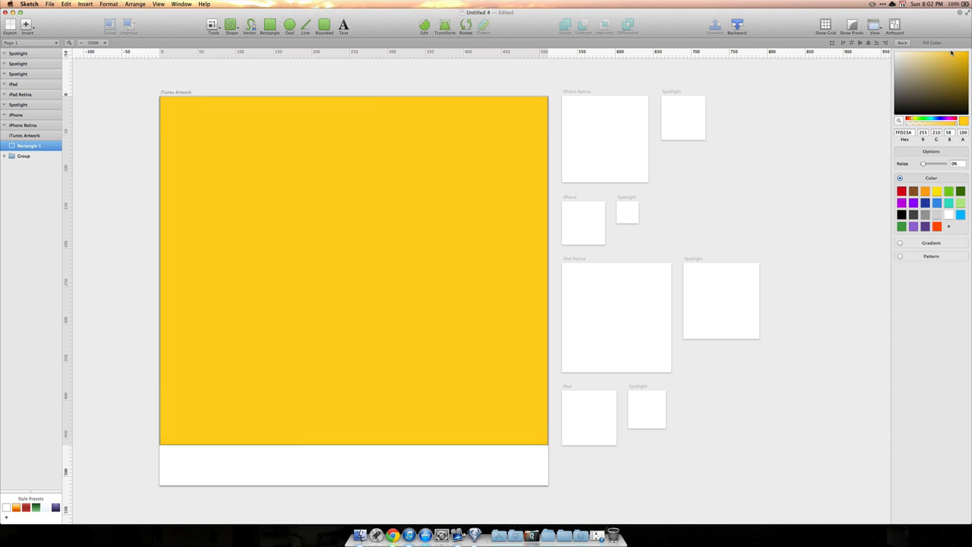
left_click(748, 122)
left_click(458, 165)
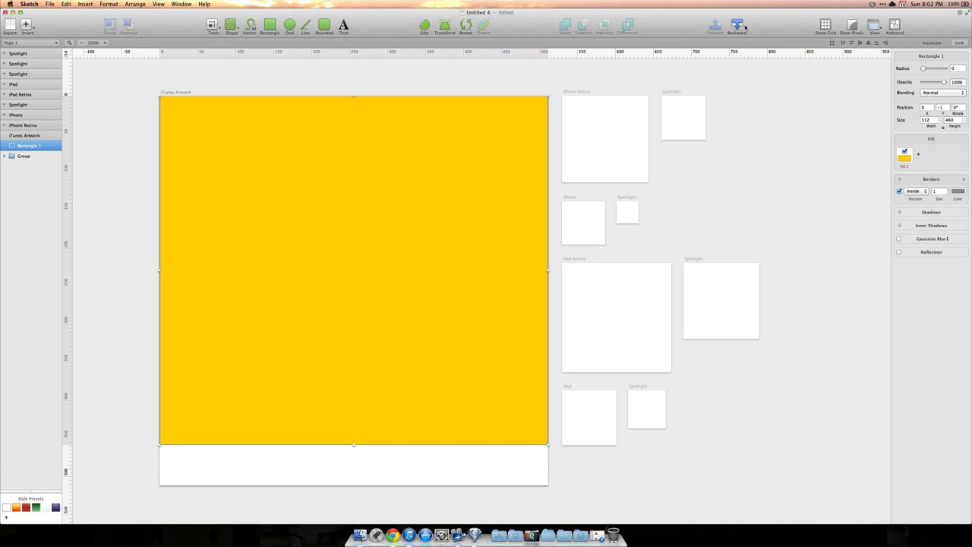
key("super+shift+Down")
key("super+shift+Down")
key("super+shift+Down")
key("super+shift+Up")
key("super+shift+Up")
key("super+shift+Up")
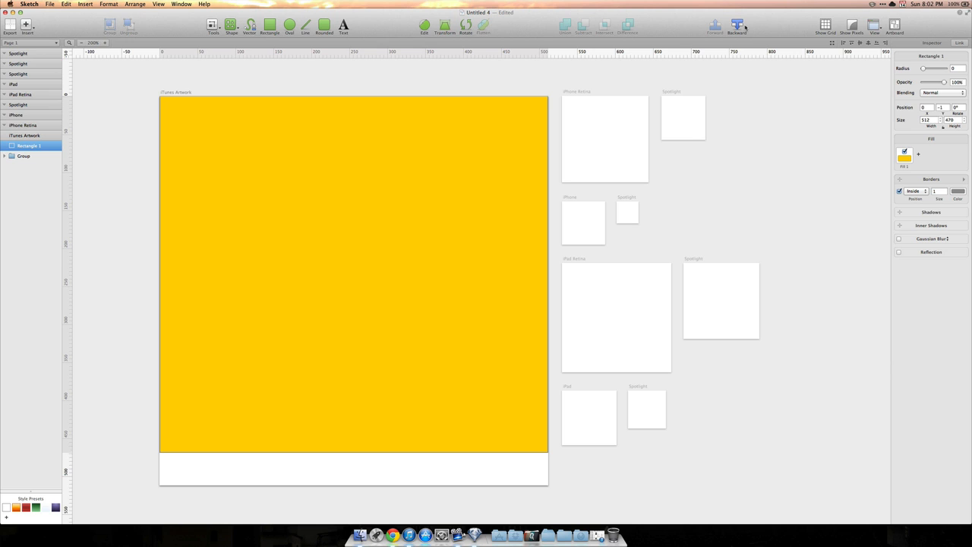
key("Escape")
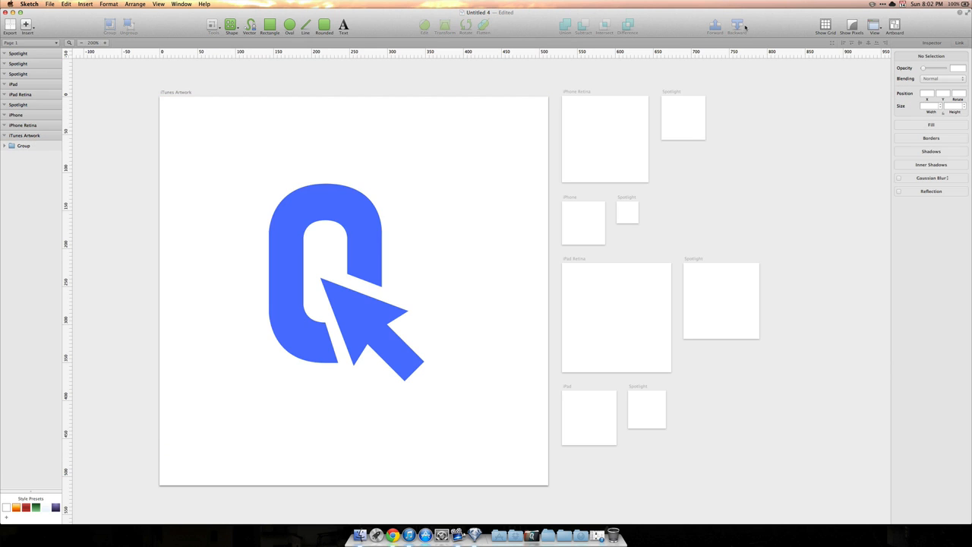
Send the yellow rectangle behind the Q logo and move the logo to about X 191, Y 106
left_click(482, 114)
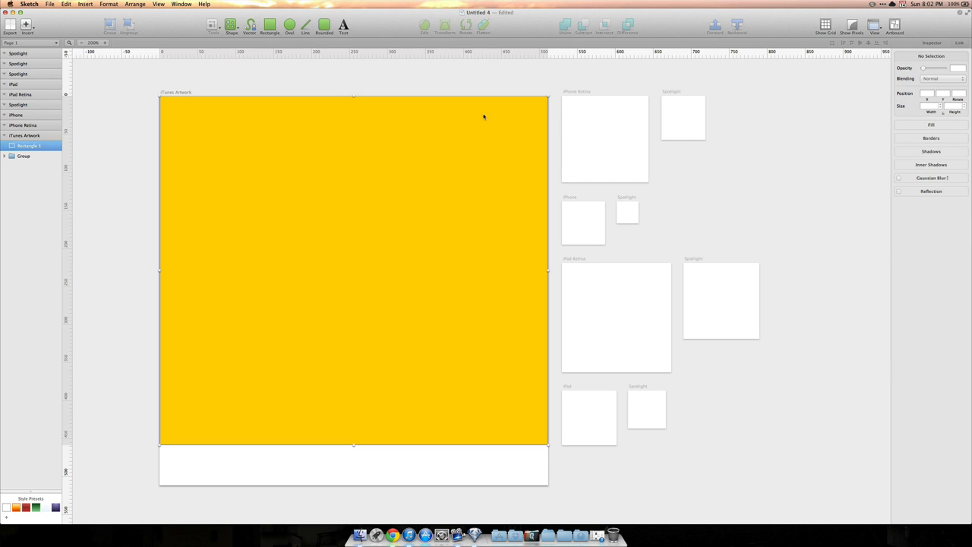
left_click(737, 27)
left_click(383, 205)
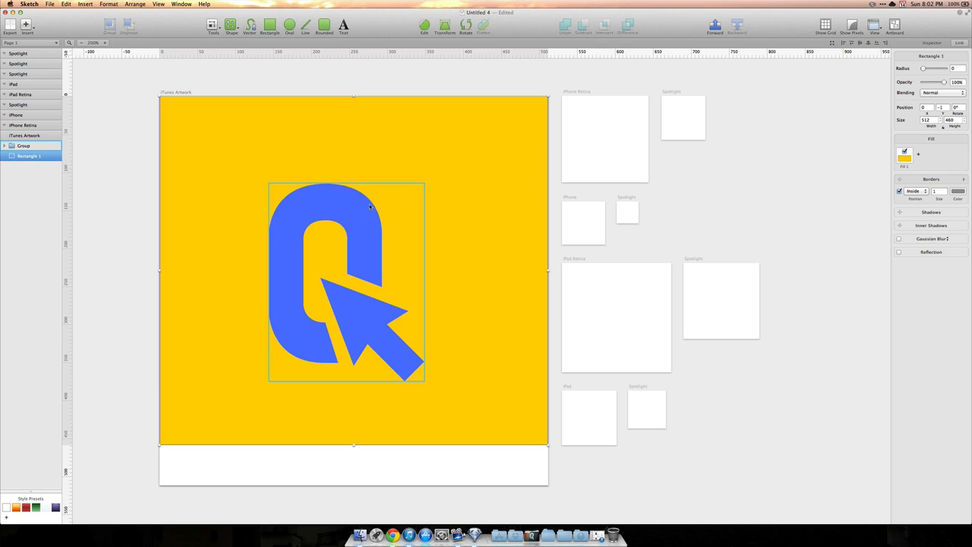
left_click_drag(384, 205, 418, 198)
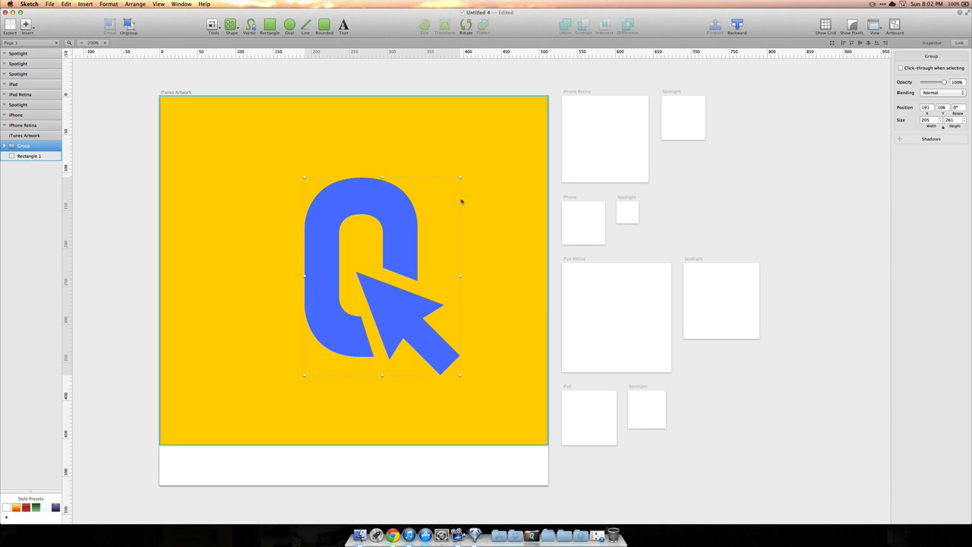
Select both shapes inside the Q logo group and fill them with white, FFFFFF
double_click(404, 218)
left_click(400, 306)
left_click(403, 255, "shift")
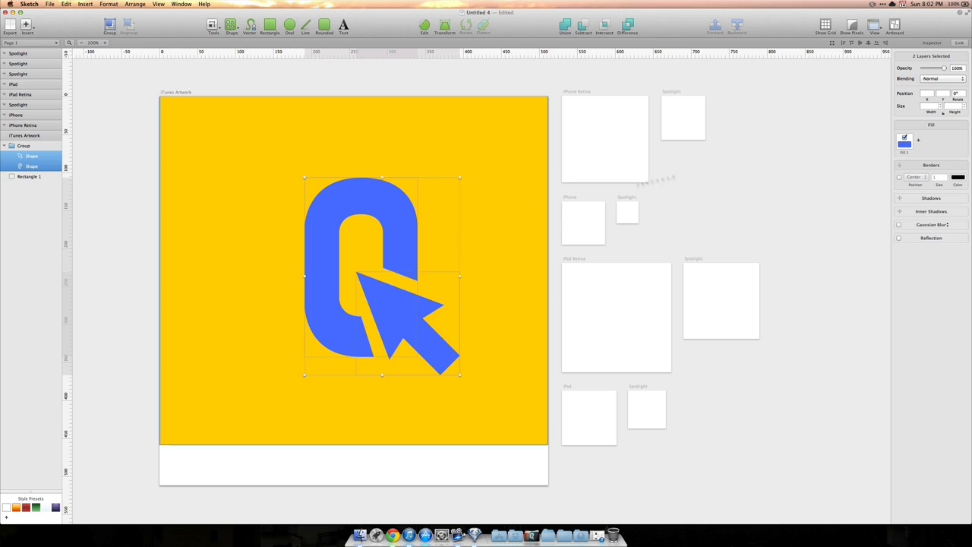
left_click(904, 143)
left_click_drag(903, 109, 902, 44)
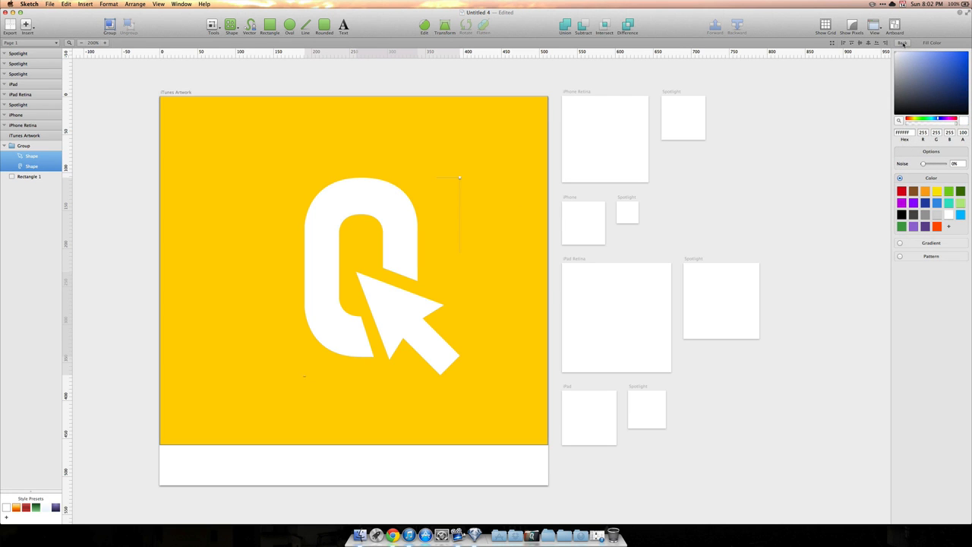
left_click(902, 43)
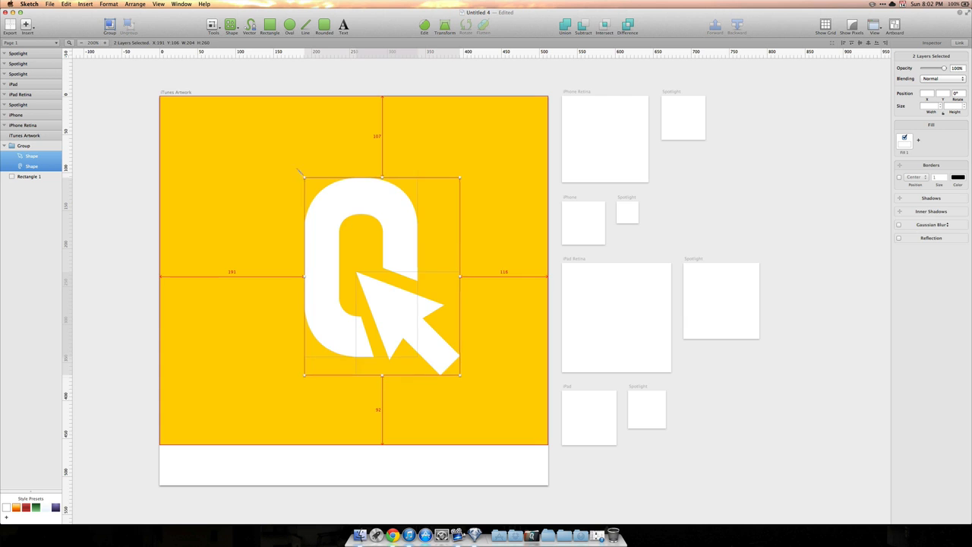
Enlarge the two white logo shapes and centre them roughly on the yellow rectangle
left_click_drag(302, 174, 250, 117)
mouse_move(389, 195)
left_mouse_down()
mouse_move(359, 190)
mouse_move(384, 197)
left_mouse_up()
left_click(672, 234)
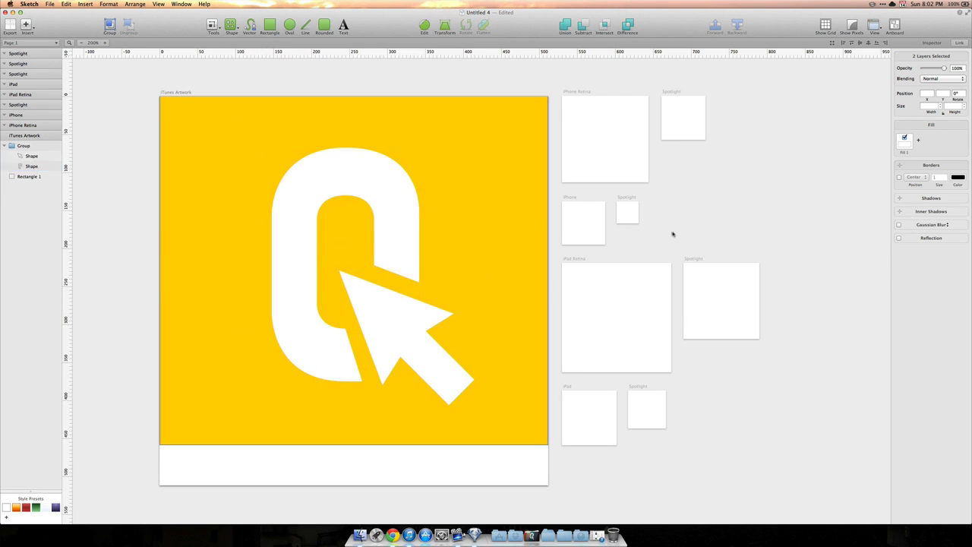
Duplicate the yellow rectangle, shrink the copy to a 512 × 70 strip along the artboard's lower edge, and send it behind the original
left_click(525, 223)
left_click_drag(514, 226, 514, 265)
left_click_drag(359, 136, 382, 433)
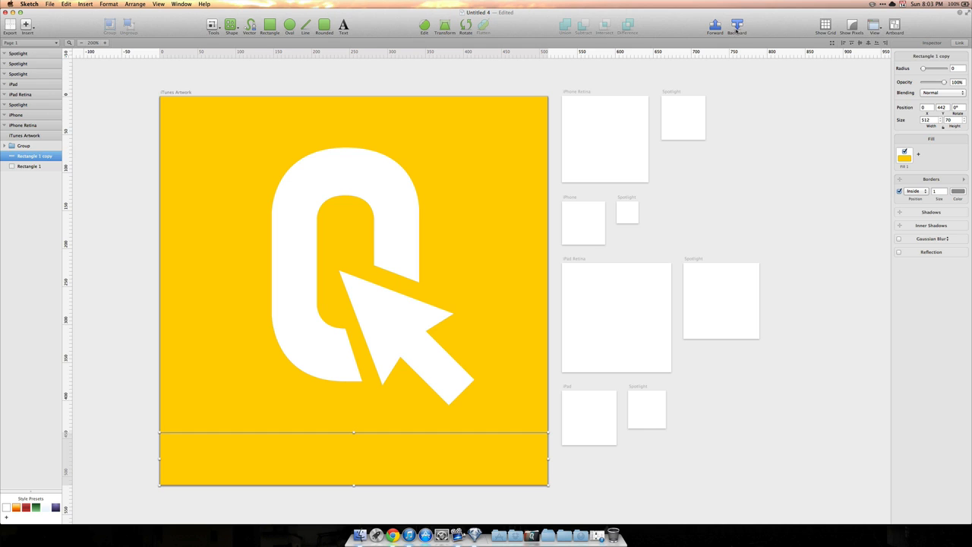
left_click(735, 28)
Recolour the lower strip's fill to a darker orange
left_click(905, 158)
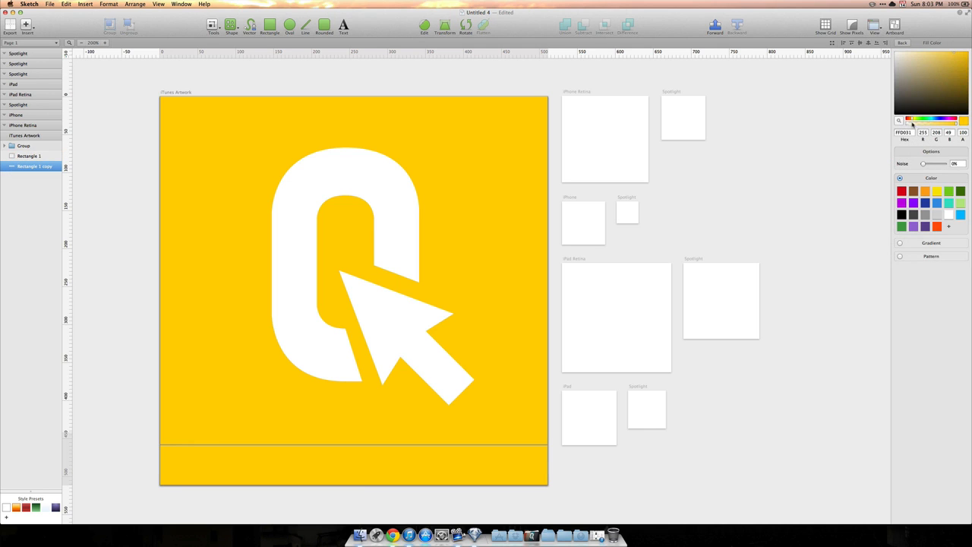
left_click_drag(914, 122, 911, 120)
left_click_drag(965, 55, 970, 57)
left_click(536, 182)
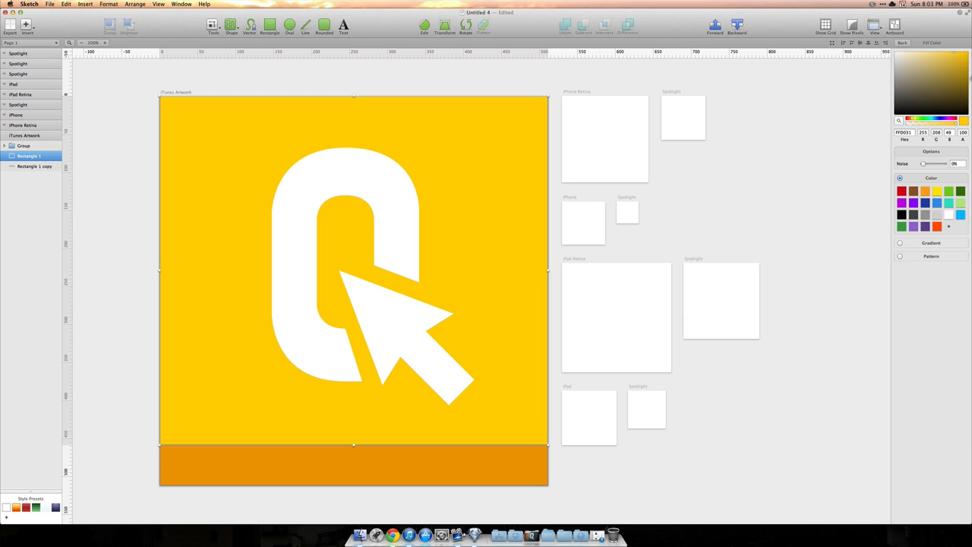
Recolour the main yellow rectangle's fill to FFC500 and turn off the borders on both background rectangles
left_click(960, 51)
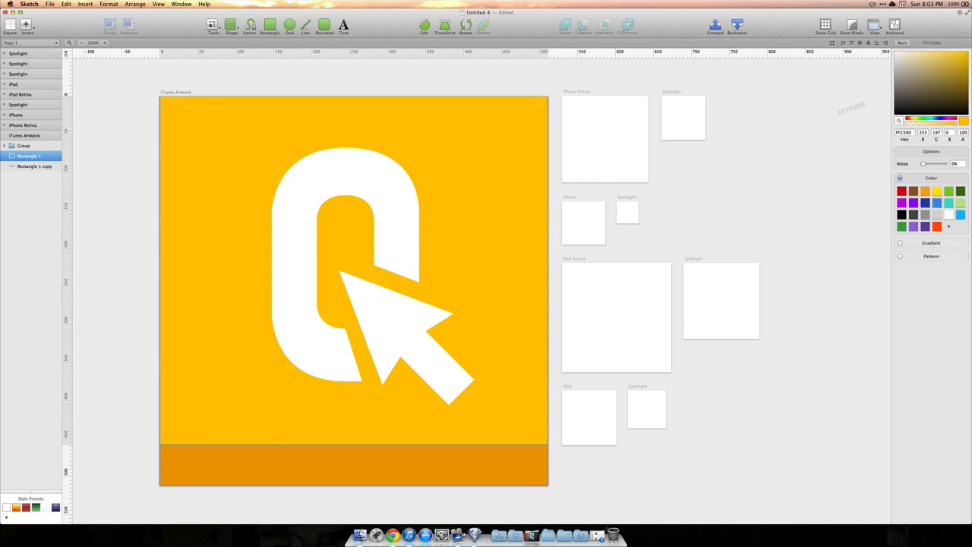
left_click(692, 198)
left_click(521, 458)
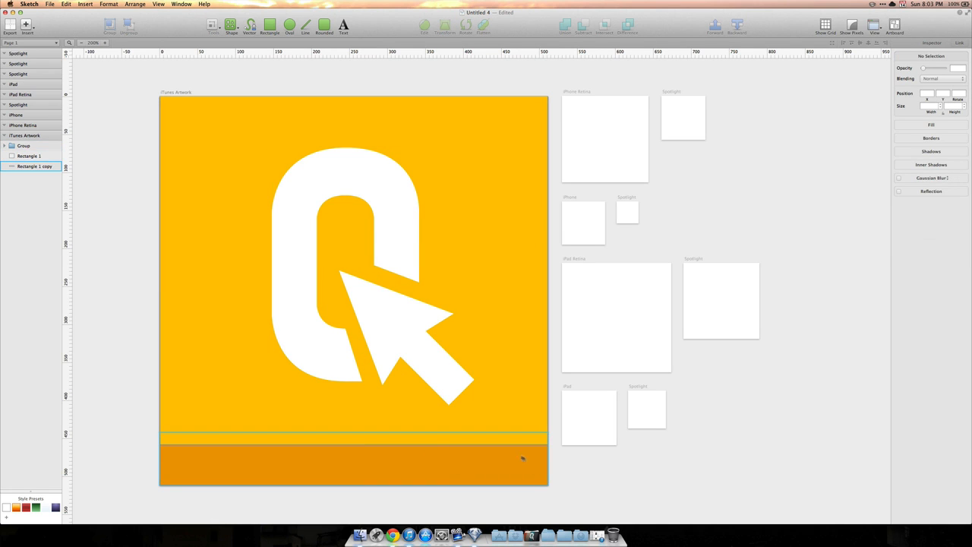
left_click(532, 410, "shift")
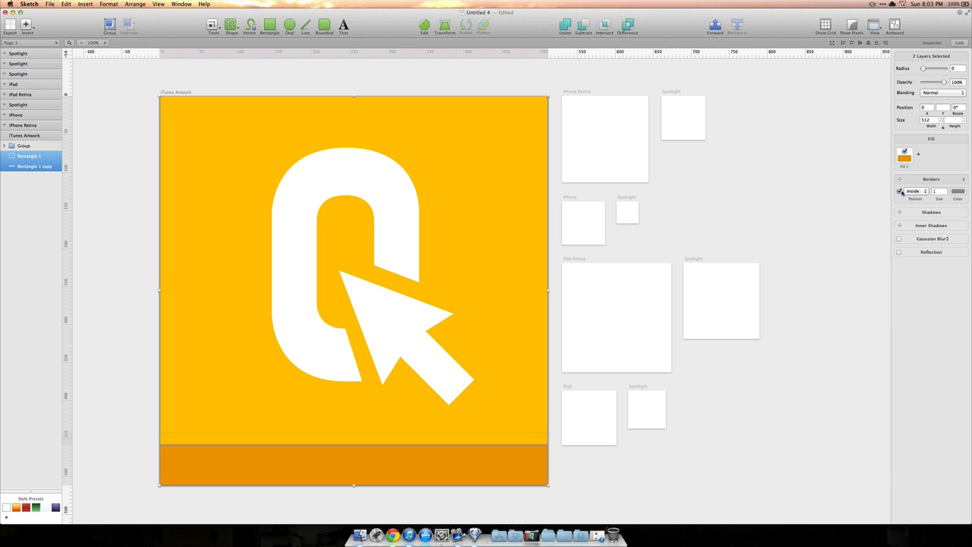
left_click(900, 191)
left_click(773, 207)
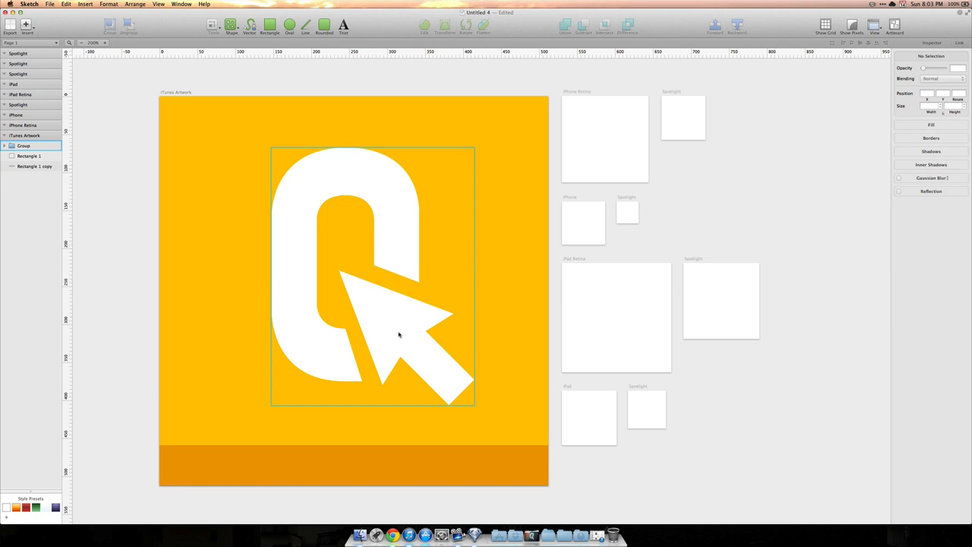
Shift the white Q logo group slightly down and to the right on the iTunes Artwork artboard
mouse_move(399, 335)
left_mouse_down()
mouse_move(398, 347)
mouse_move(410, 347)
mouse_move(408, 338)
left_mouse_up()
left_click(696, 232)
left_click(640, 253)
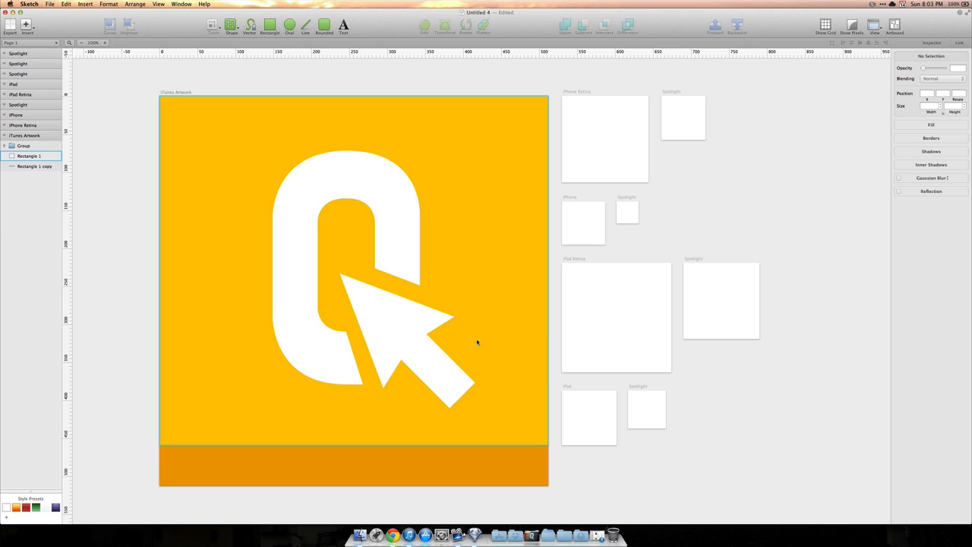
Duplicate all three iTunes Artwork icon layers onto the iPhone Retina artboard and scale the copy down to fit it
left_click(174, 160)
key("super+a")
left_click_drag(293, 387, 616, 372)
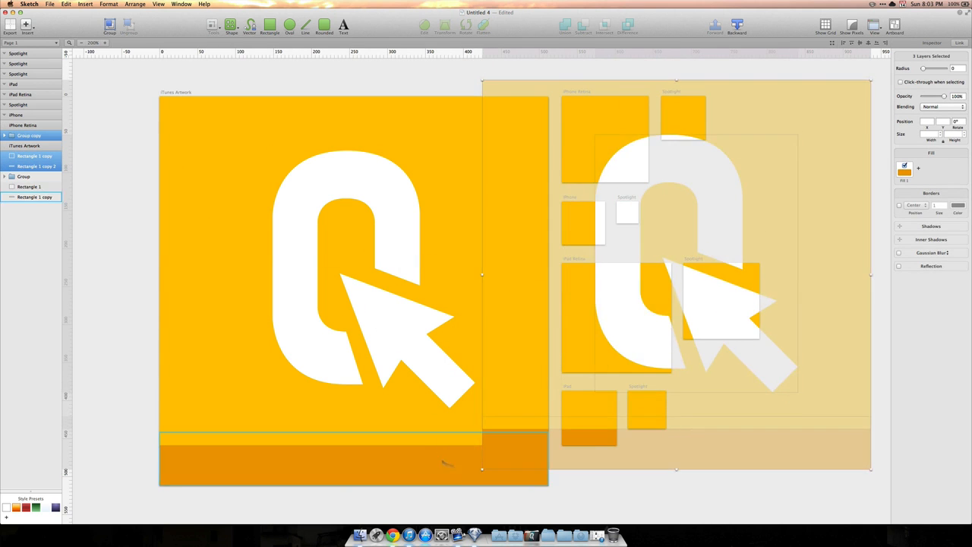
left_click_drag(482, 469, 715, 232)
left_click_drag(678, 275, 602, 136)
left_click_drag(640, 174, 649, 183)
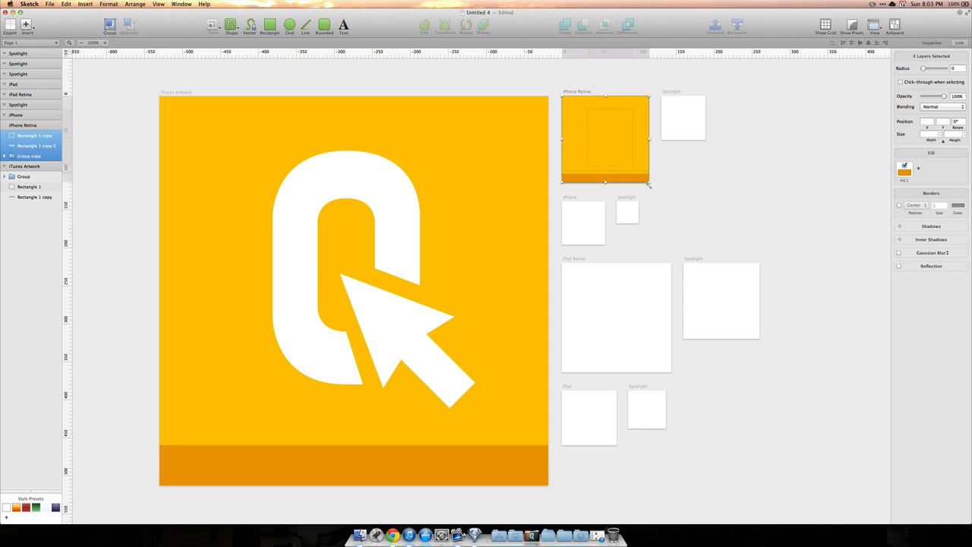
left_click(659, 190)
Send the yellow rectangle and the orange strip on the iPhone Retina artboard behind the white logo
left_click(635, 166)
left_click(636, 181, "shift")
left_click(737, 26)
left_click(660, 83)
left_click(637, 179)
left_click(737, 25)
Duplicate the iPhone Retina icon layers onto the adjacent Spotlight artboard and scale them down to fit
left_click(609, 154)
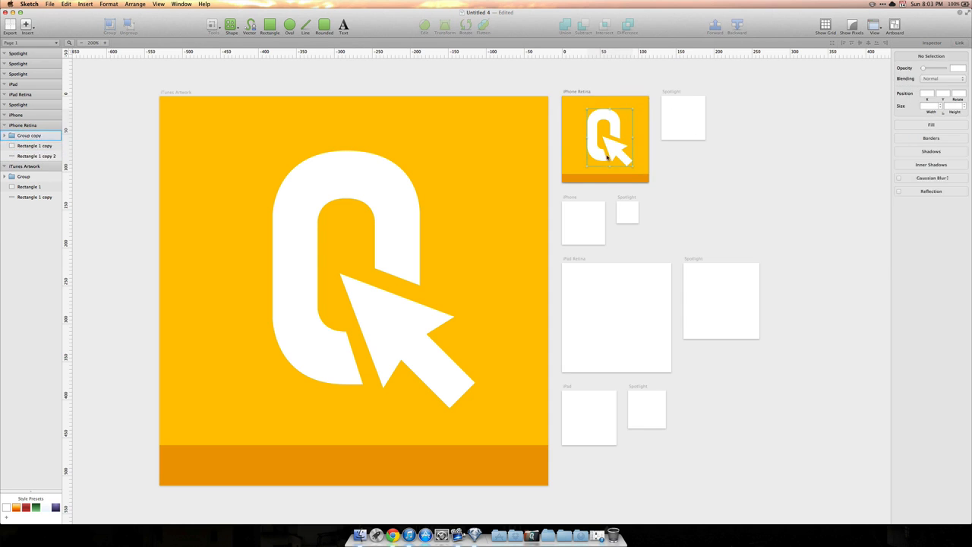
key("super+a")
left_click_drag(624, 150, 678, 149)
left_click_drag(748, 183, 705, 141)
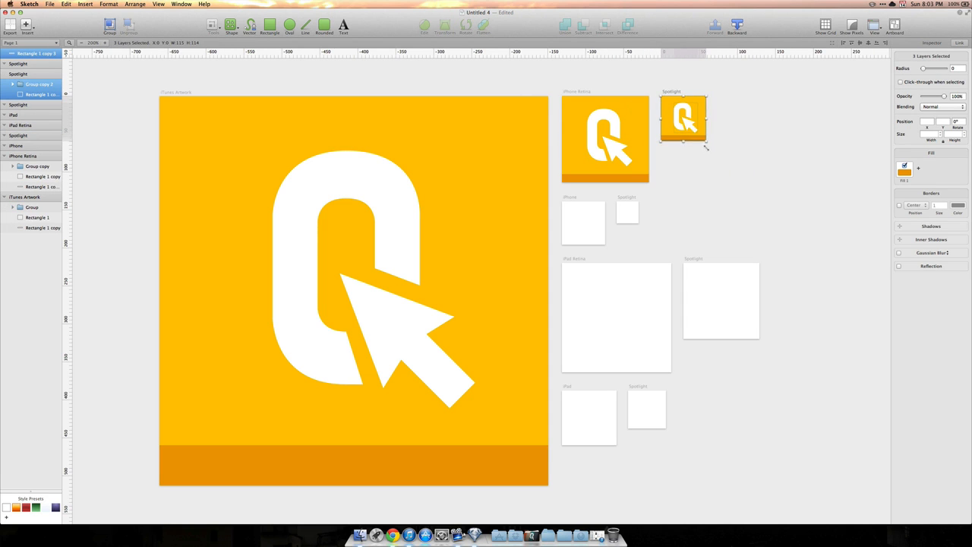
Nudge the white Q logo on the iPhone Retina Spotlight artboard to position X 15, Y 8
left_click(713, 108)
left_click(686, 117)
key("Up")
key("Up")
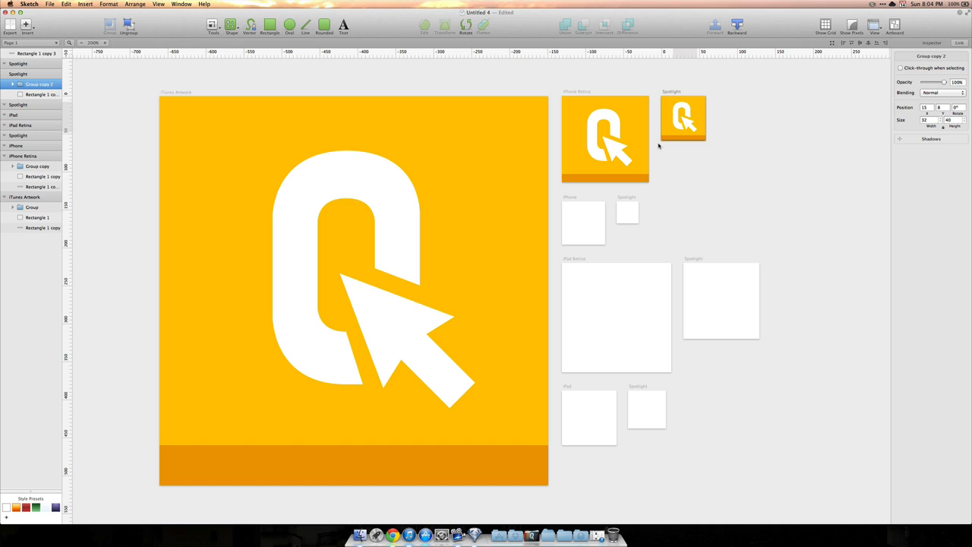
Duplicate the iPhone Retina Spotlight icon onto the iPhone artboard, and place a scaled-down copy on the Spotlight artboard beside it
left_click(726, 163)
left_click_drag(726, 163, 676, 113)
left_click_drag(680, 114, 580, 220)
left_click(619, 254)
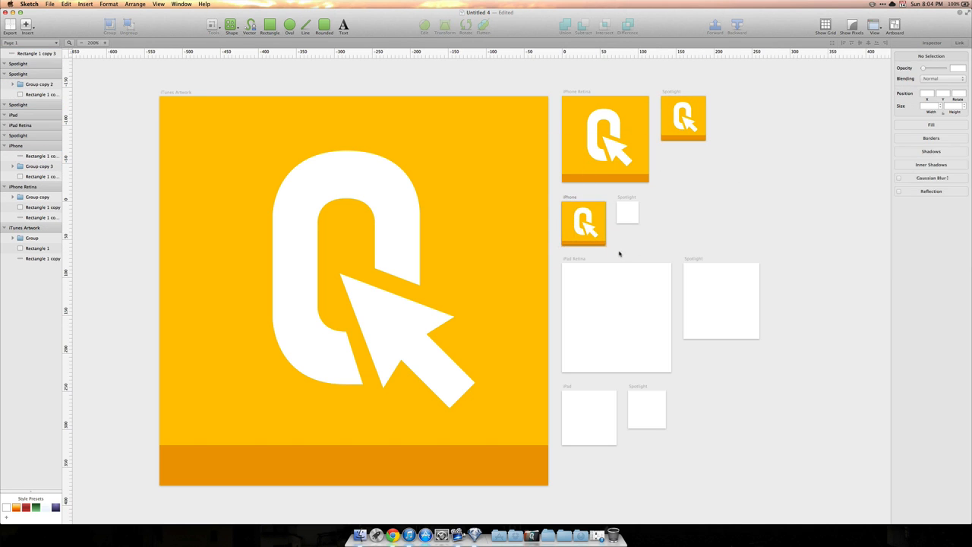
left_click_drag(619, 254, 615, 211)
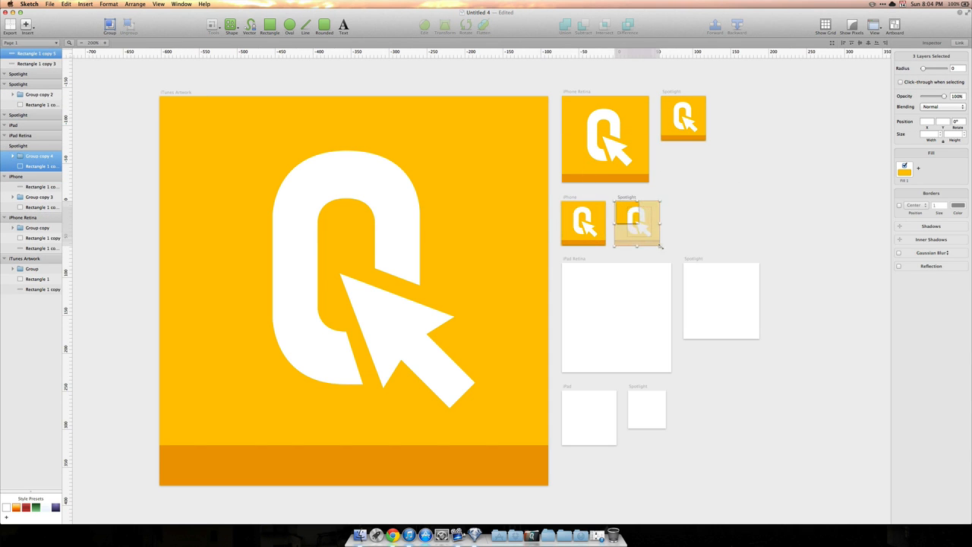
left_click_drag(658, 244, 640, 226)
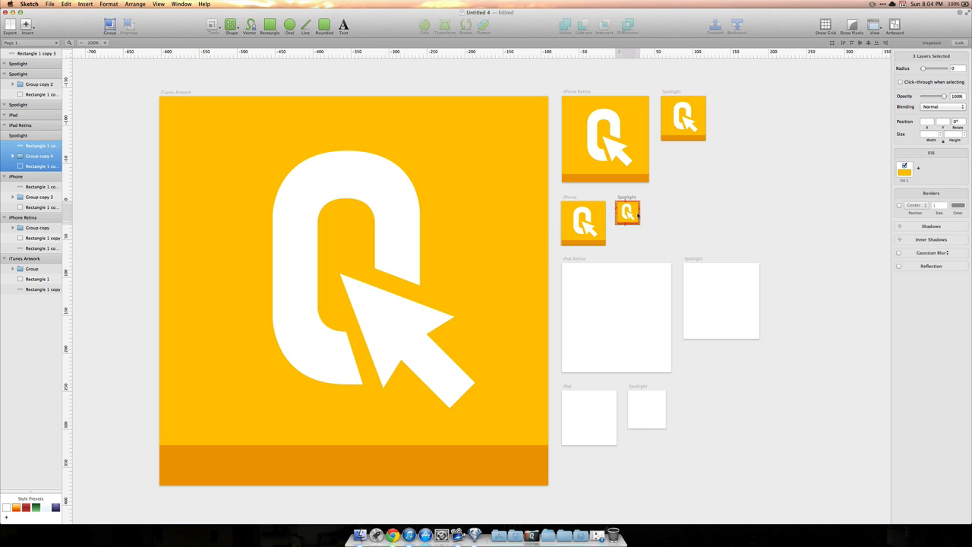
Duplicate the iPhone Retina icon layers onto the iPad Retina artboard and enlarge them to fit
left_click(592, 127)
key("super+a")
left_click_drag(592, 127, 592, 294)
left_click_drag(649, 353, 672, 377)
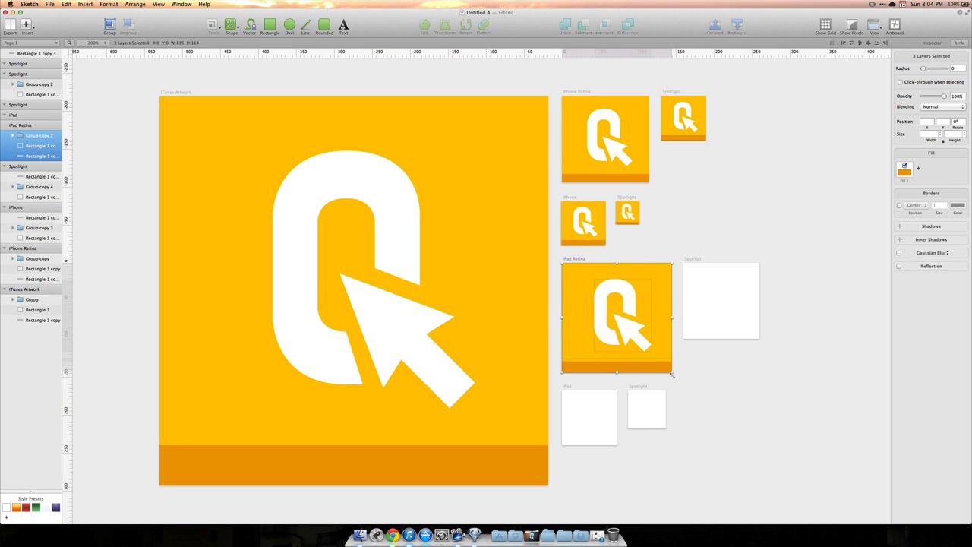
Duplicate the iPad Retina icon layers onto the adjacent Spotlight artboard and scale them down to fit
left_click(599, 325)
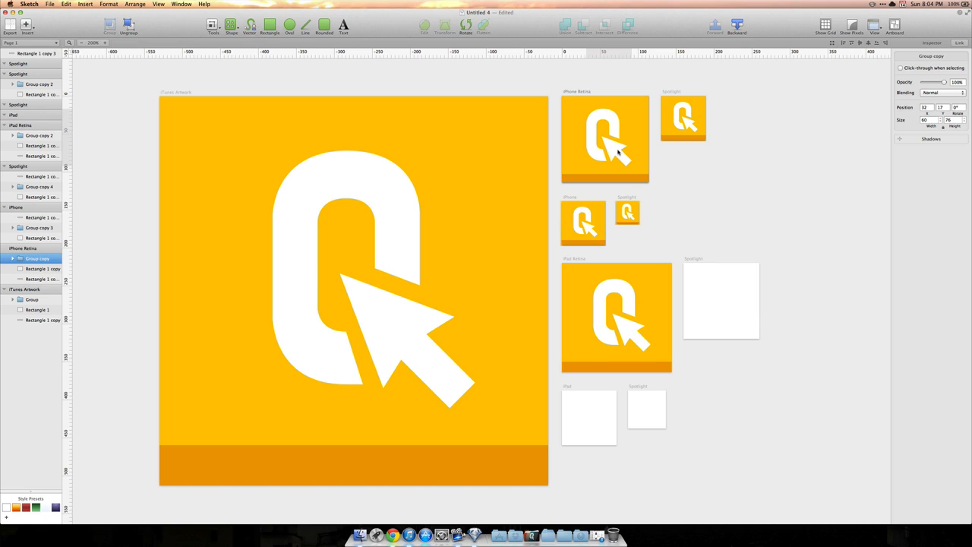
left_click(575, 370, "shift")
left_click(575, 370, "shift")
left_click_drag(574, 347, 696, 346)
left_click_drag(793, 372, 670, 254)
Send the orange strip on the iPad Retina Spotlight artboard to the back and nudge its white logo left
left_click(763, 356)
left_click(752, 334)
key("ctrl+alt+super+Down")
left_click(731, 354)
left_click(670, 254)
left_click(724, 306)
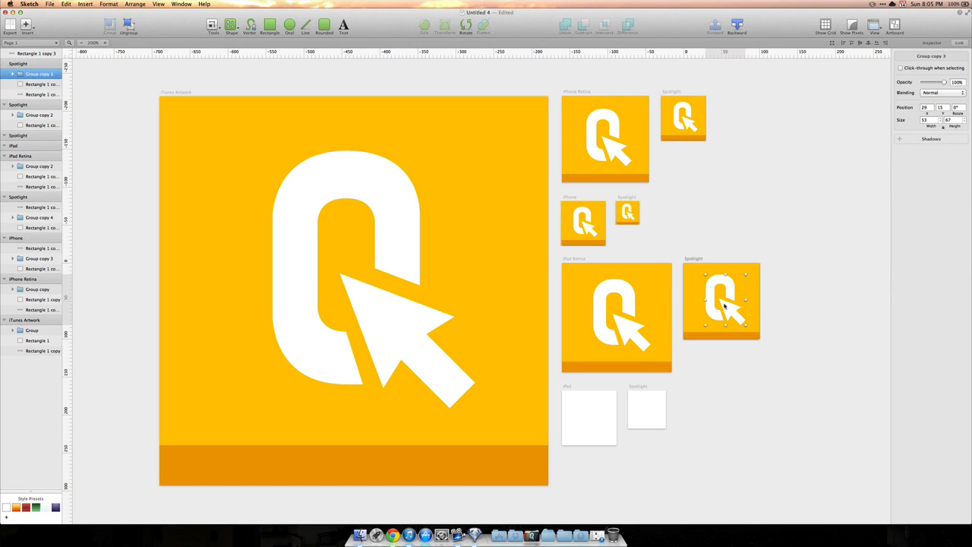
key("Left")
Duplicate the iPhone icon layers onto the iPad artboard and its adjacent Spotlight artboard, sizing each copy to fit
left_click(643, 245)
left_click(581, 217)
left_click(575, 236, "shift")
left_click(574, 243, "shift")
left_click_drag(575, 235, 618, 447)
left_click_drag(589, 418, 666, 432)
left_click(686, 431)
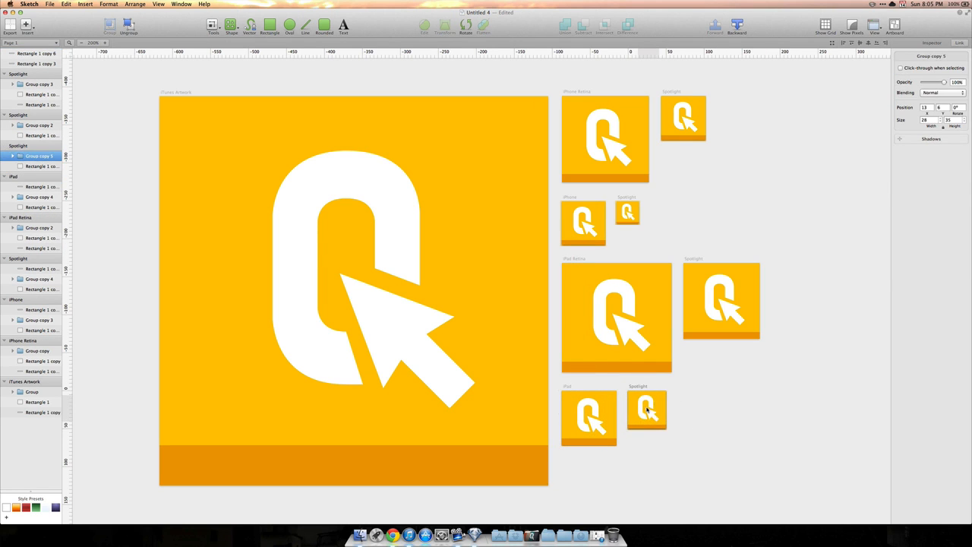
left_click(700, 389)
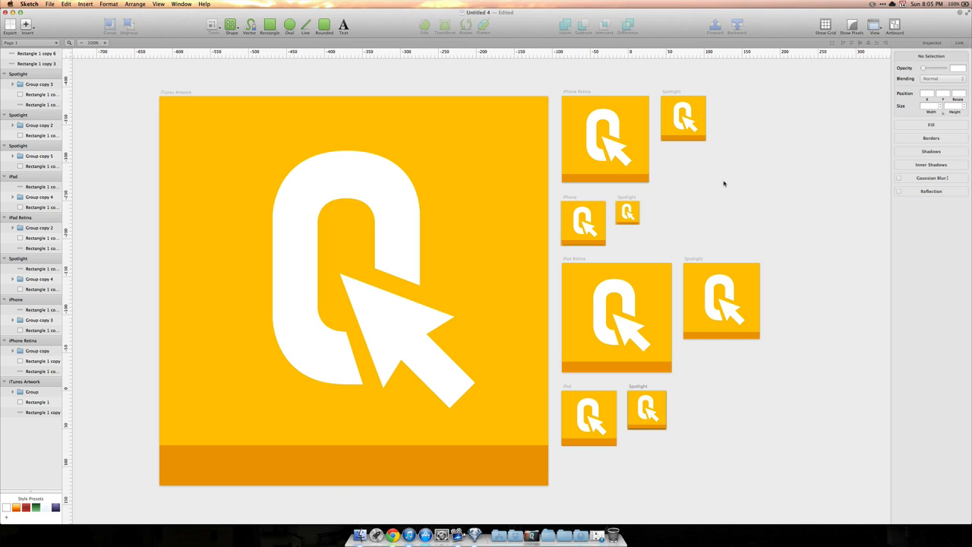
Save the document to iCloud under the name iosIcon
key("super+s")
left_click(490, 63)
left_click(485, 51)
type("Q-")
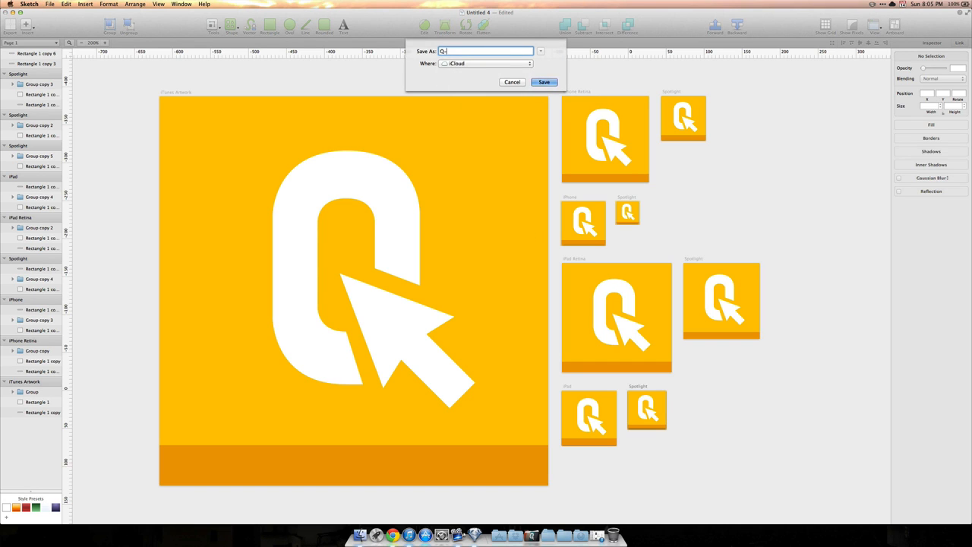
key("BackSpace")
key("BackSpace")
type("iosIcon")
key("Return")
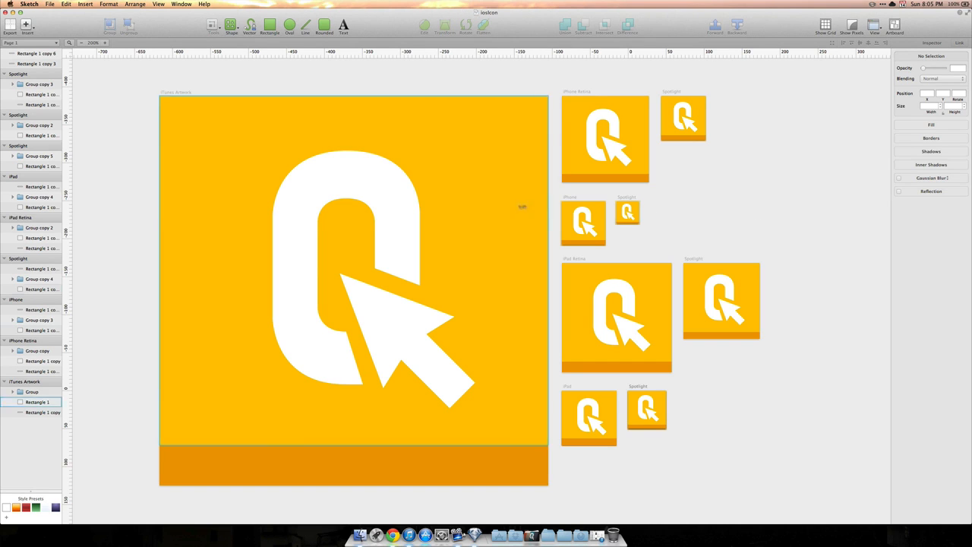
Open the artboard slices for export and try the Spotlight slice's layer filter, keeping all layers included
key("shift+super+e")
left_click(508, 169)
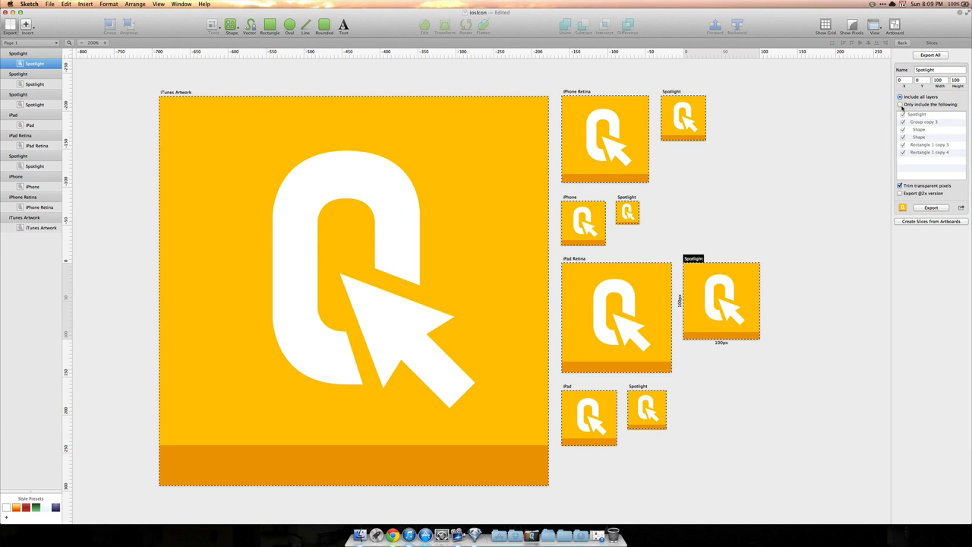
left_click(901, 105)
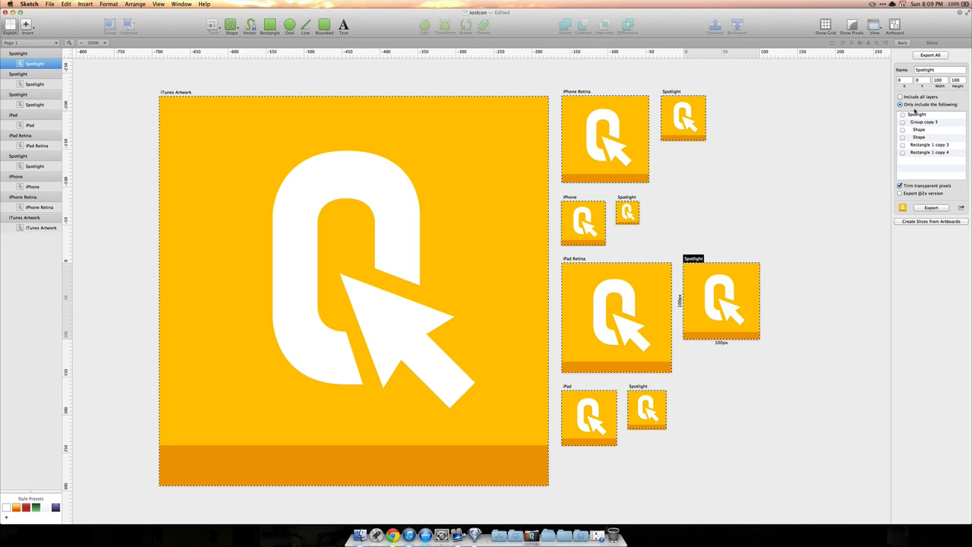
left_click(916, 97)
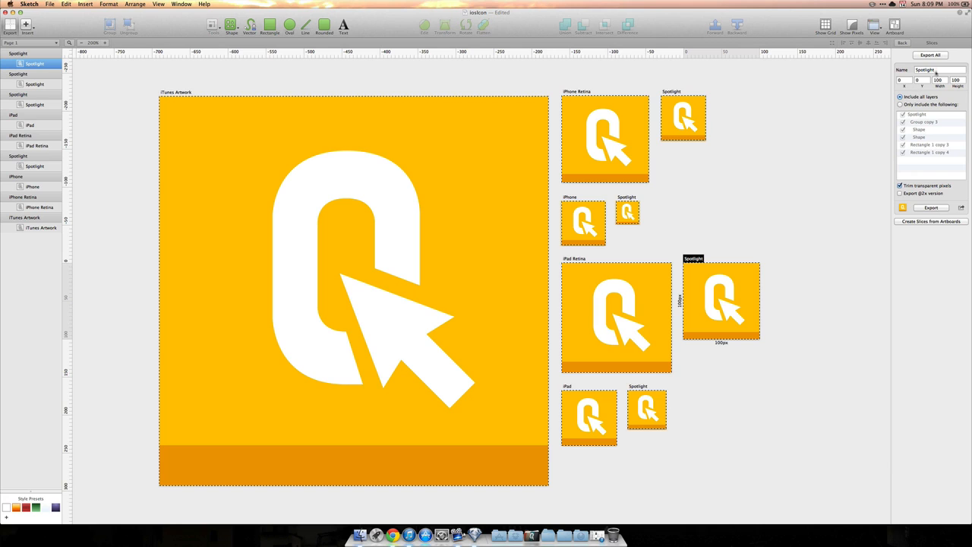
left_click_drag(939, 69, 912, 69)
Export all artboard slices to the qIOS folder, overwriting the existing files
left_click(934, 54)
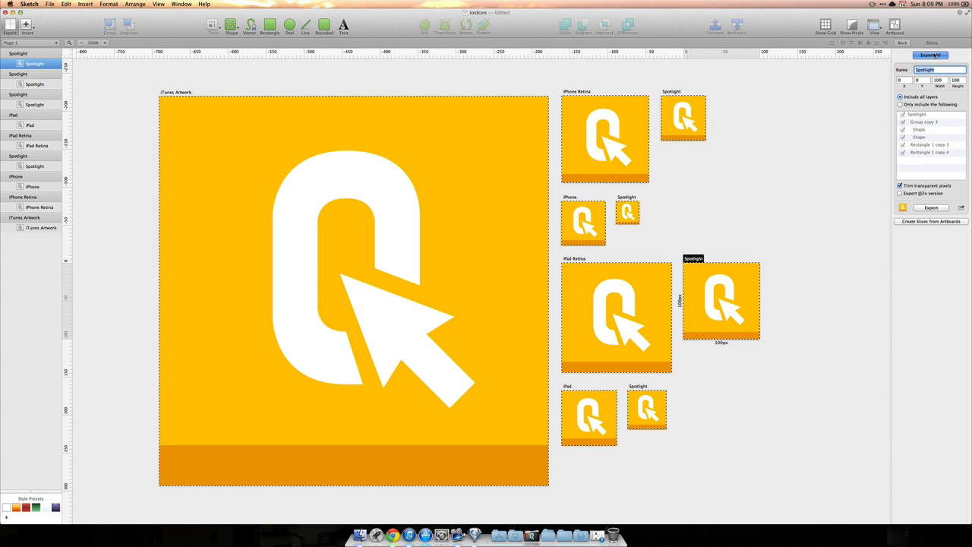
left_click(658, 277)
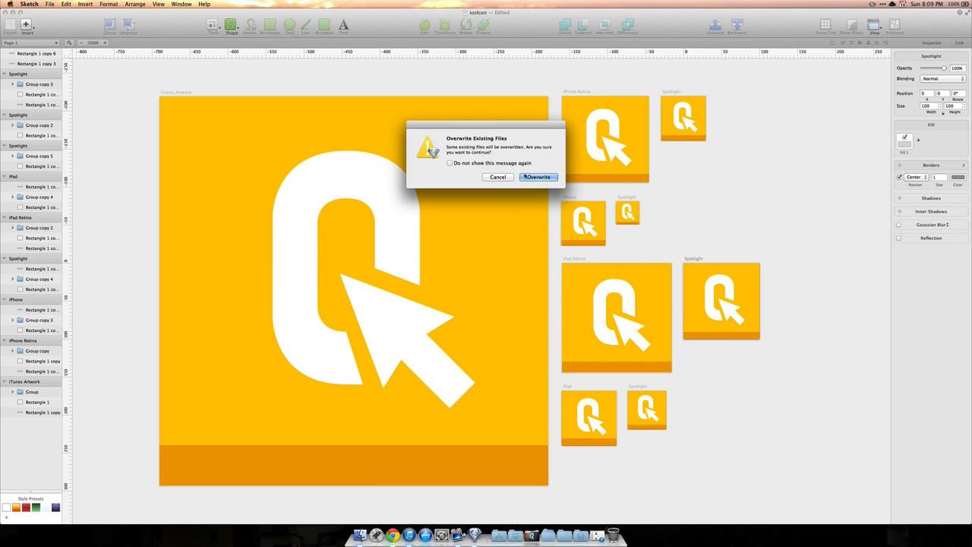
left_click(536, 178)
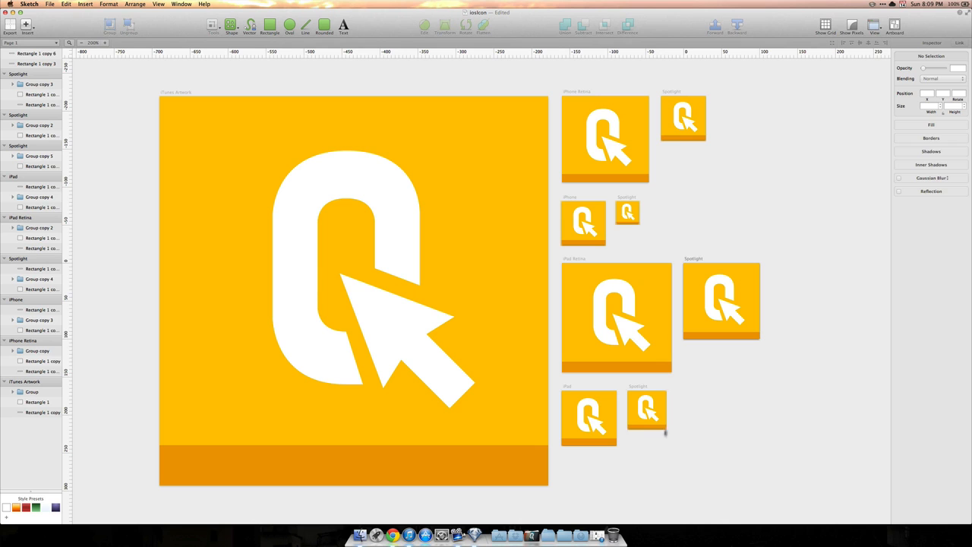
Switch to Finder, preview the exported PNG icons in the qIOS folder with Quick Look, and return to Sketch
key("super+Tab")
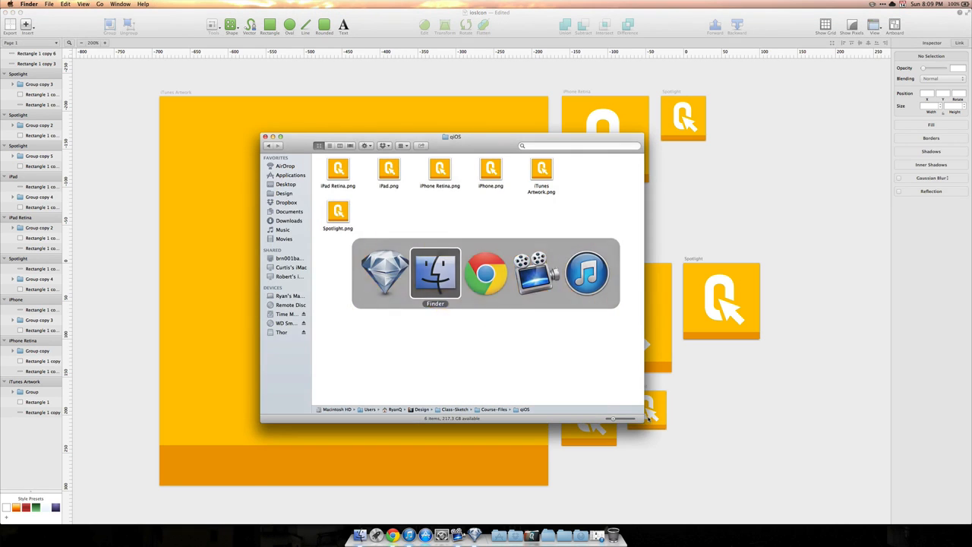
key("Right")
key("space")
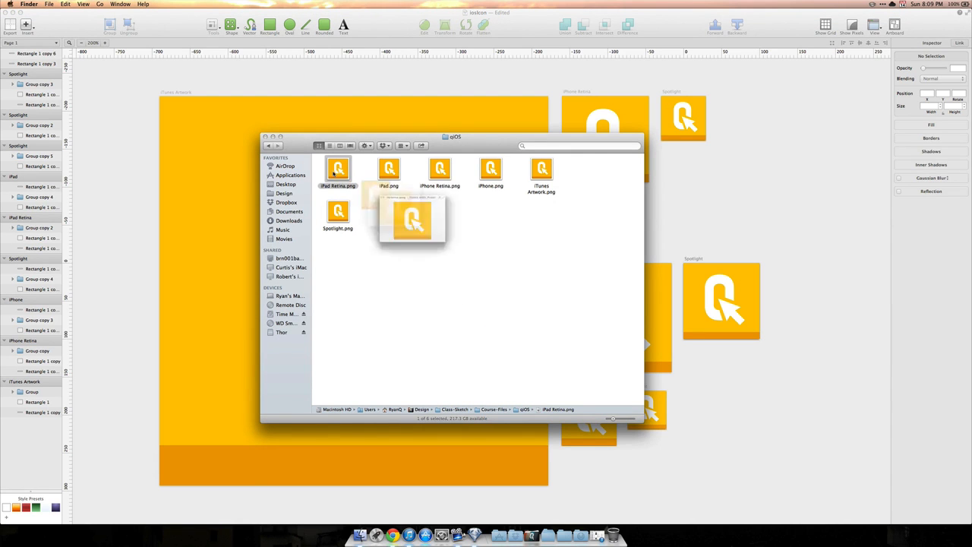
key("Right")
key("Right")
key("Right")
key("Right")
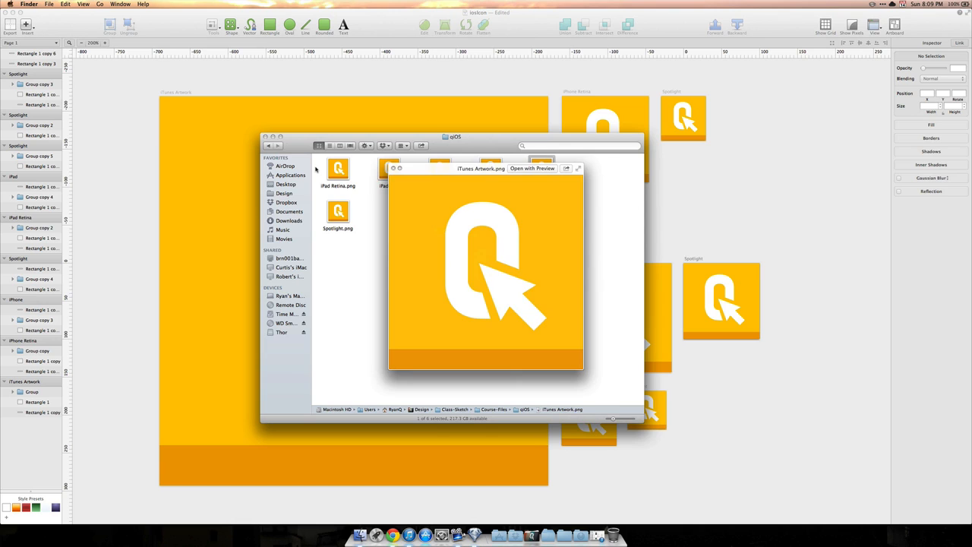
key("Right")
key("Up")
key("Right")
key("Right")
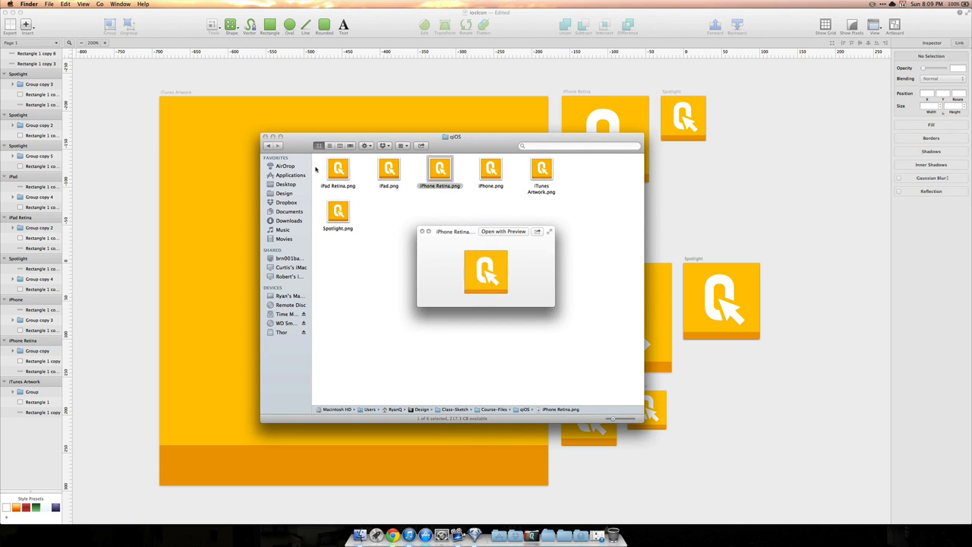
key("Right")
key("Right")
key("Right")
key("Up")
key("Right")
key("Right")
key("Right")
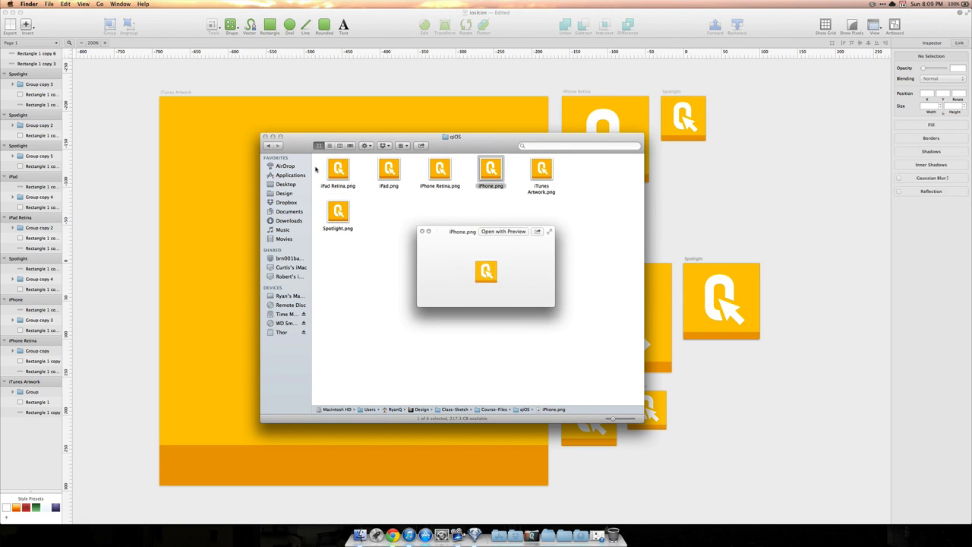
key("Right")
key("Left")
key("Left")
key("Left")
key("Left")
key("Right")
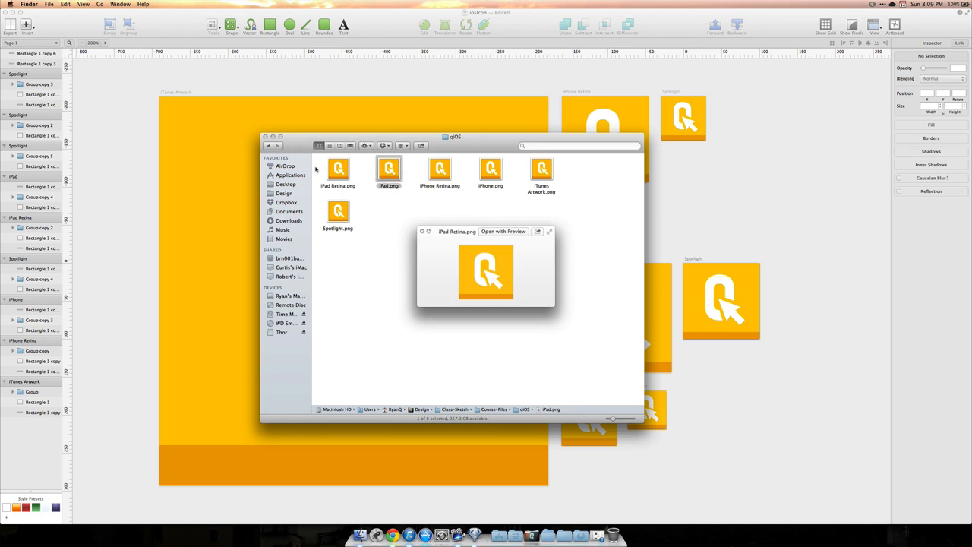
key("Right")
key("Right")
key("Right")
key("Left")
key("Left")
key("Left")
key("Left")
key("Down")
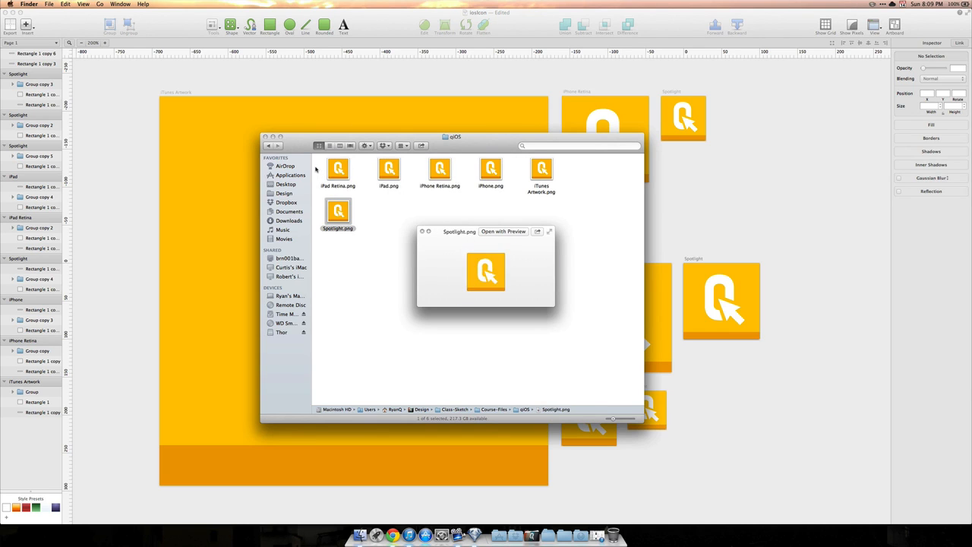
key("Up")
key("Right")
key("Right")
key("Right")
key("Right")
key("Left")
key("Left")
key("Left")
key("Left")
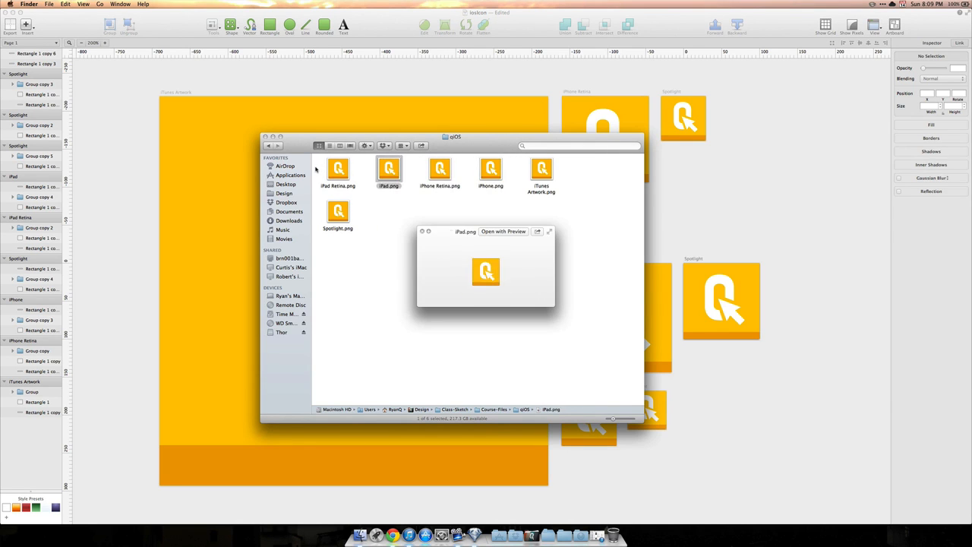
key("Down")
key("space")
left_click(729, 227)
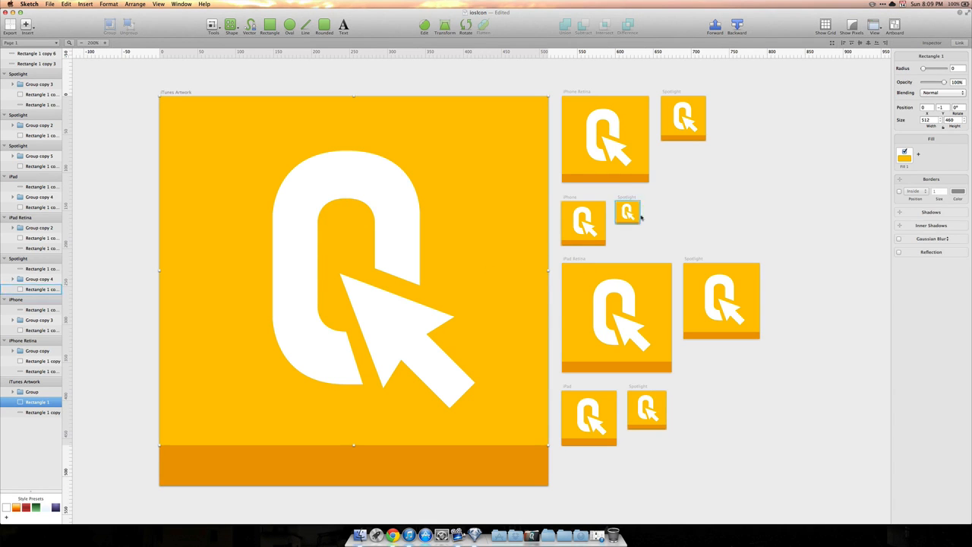
left_click(585, 225)
double_click(584, 227)
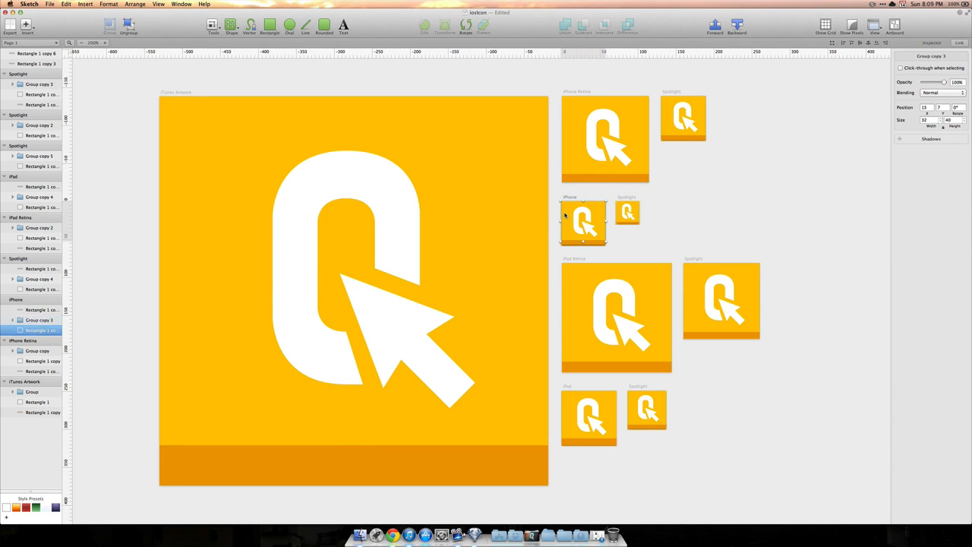
key("s")
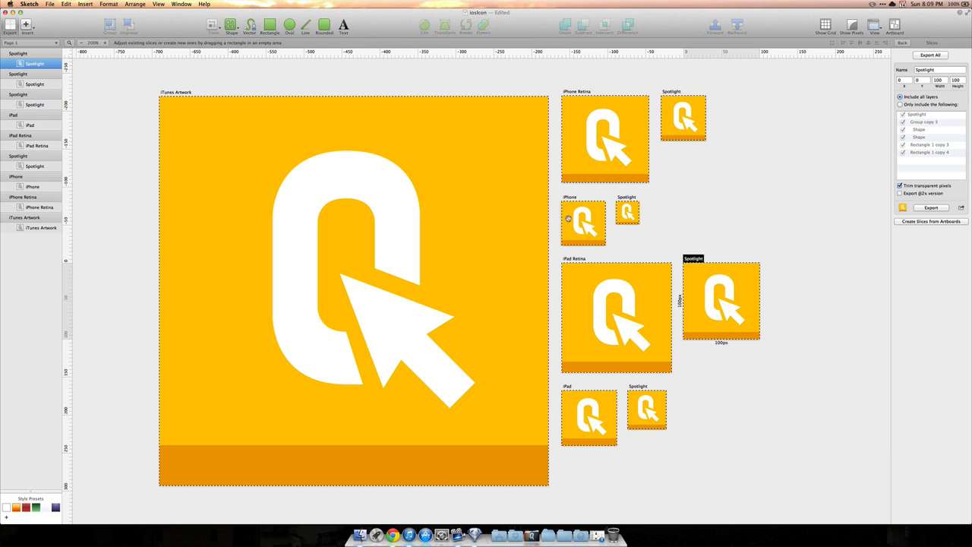
left_click(568, 219)
scroll(585, 214, "down", 1)
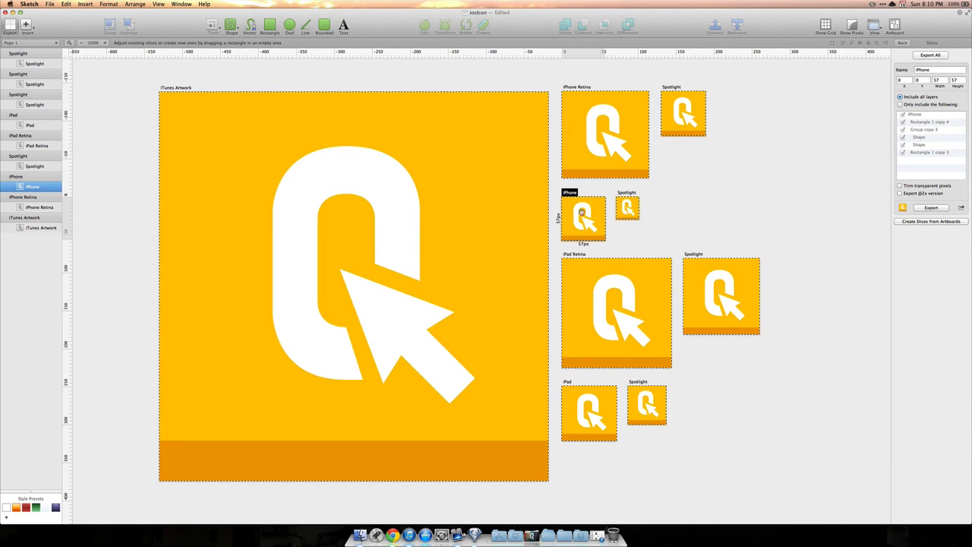
left_click(911, 193)
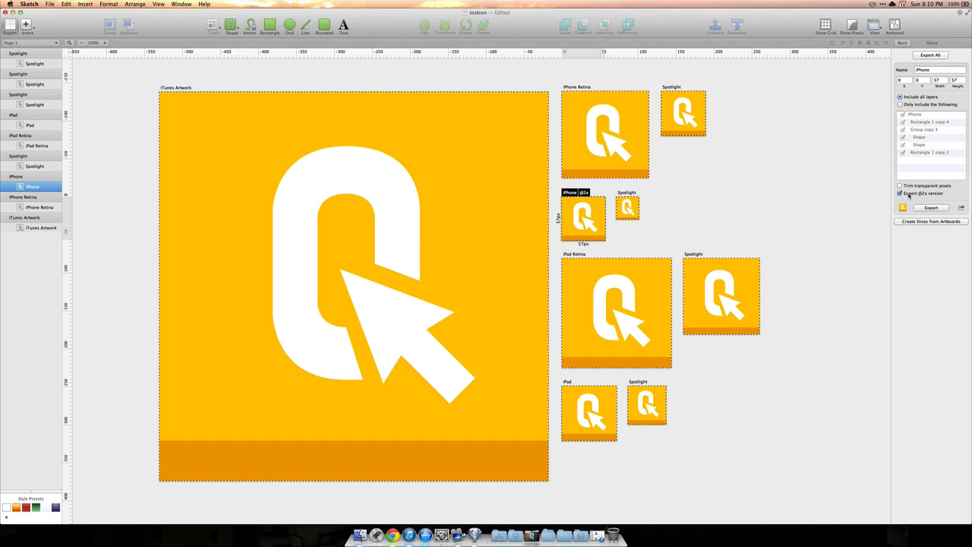
left_click(929, 208)
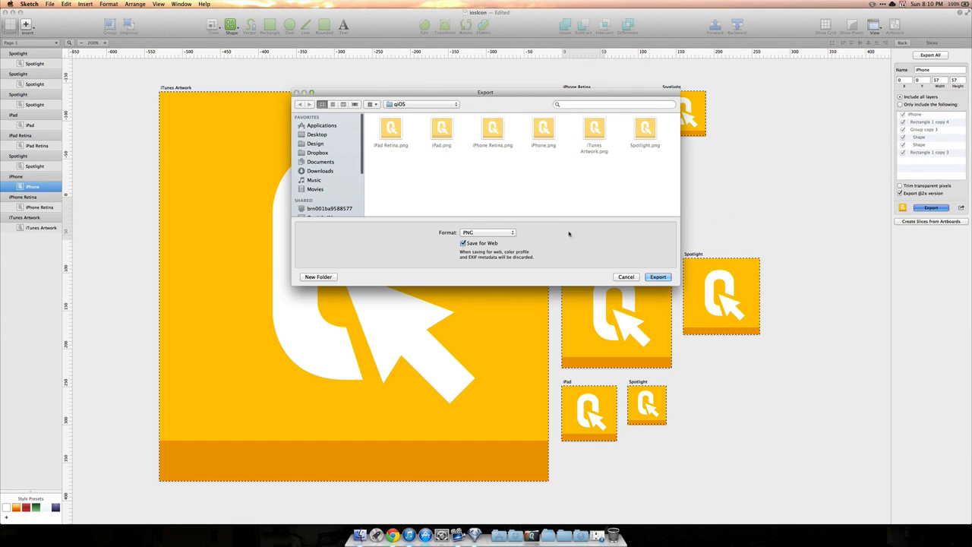
left_click(657, 278)
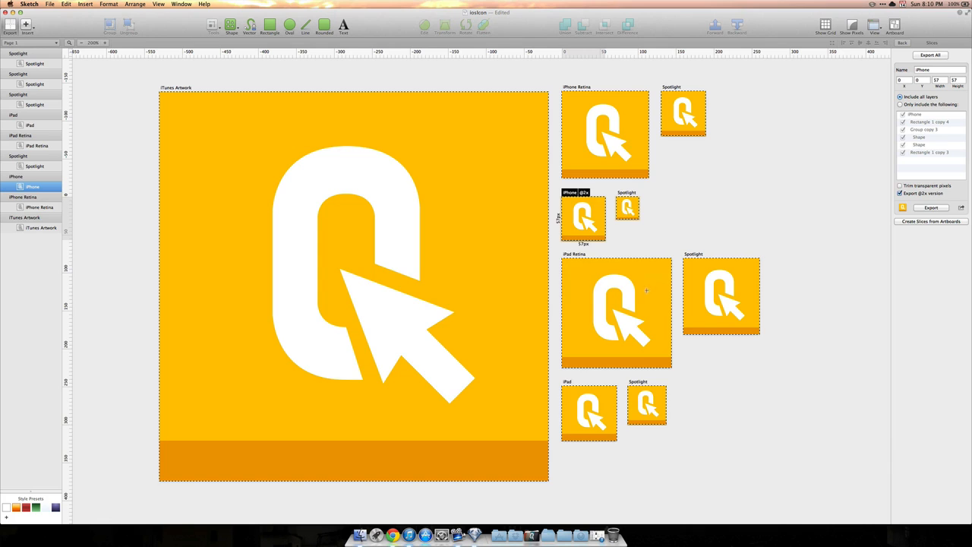
key("super+Tab")
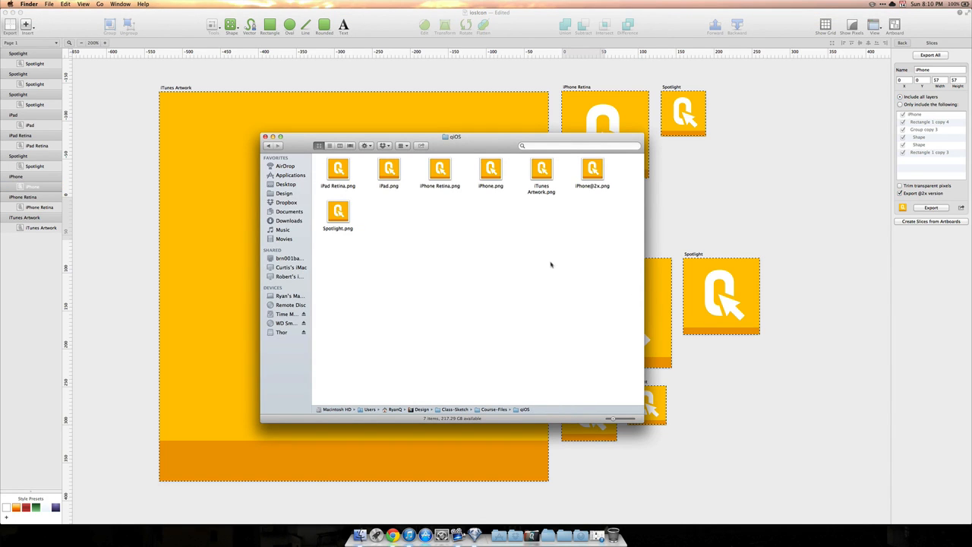
left_click(490, 172)
key("space")
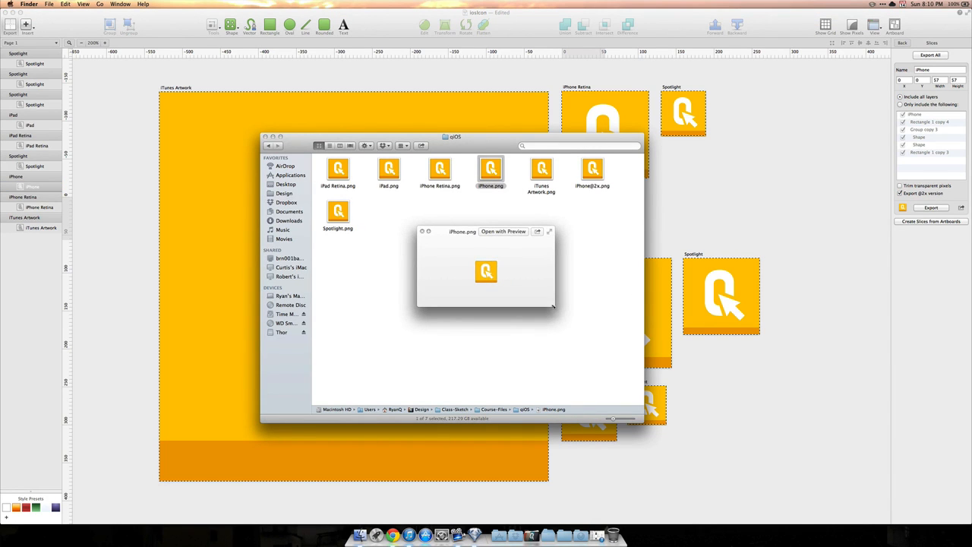
left_click_drag(554, 306, 587, 391)
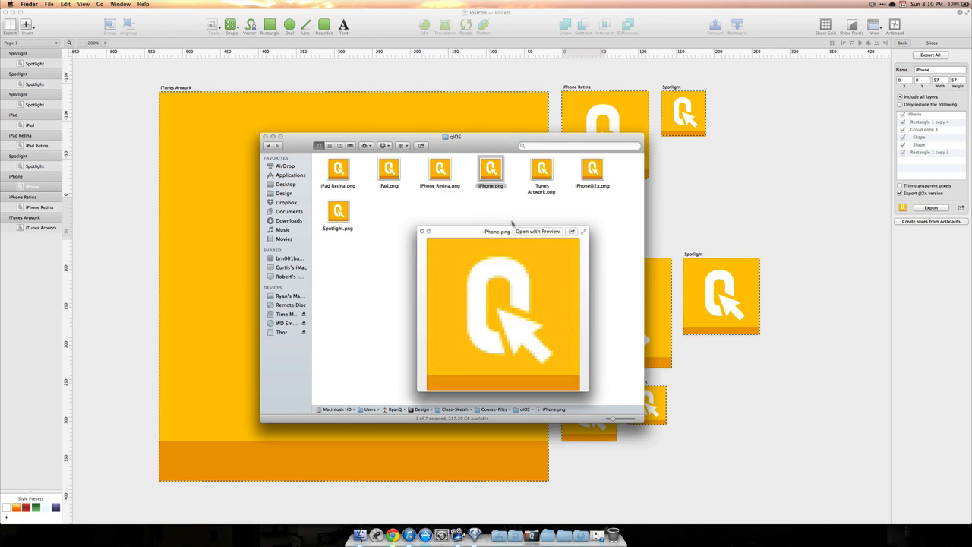
key("space")
key("space")
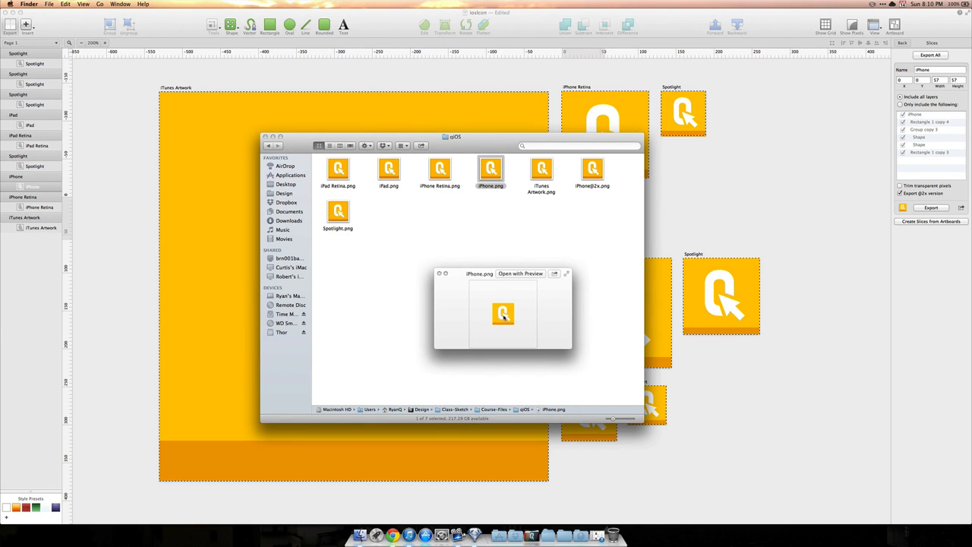
left_click(588, 172)
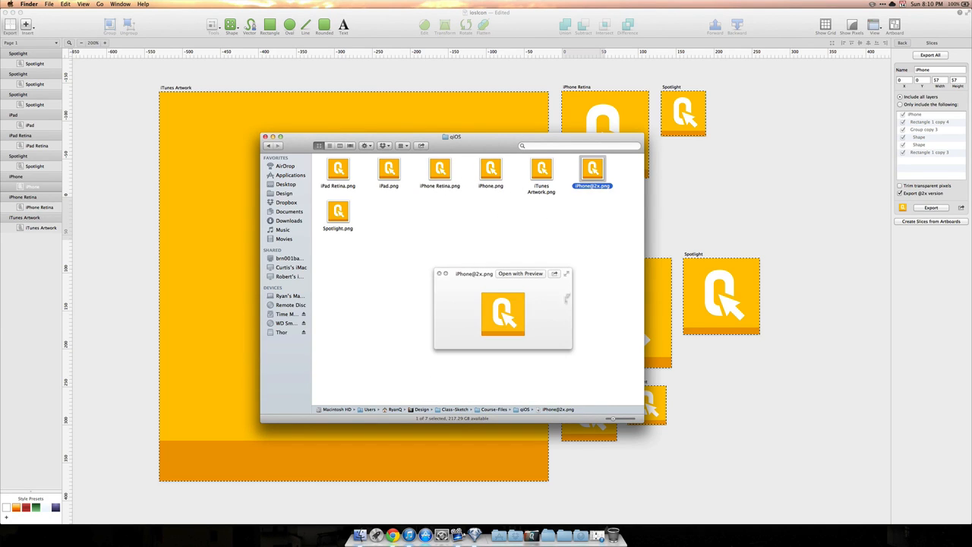
left_click(559, 230)
key("space")
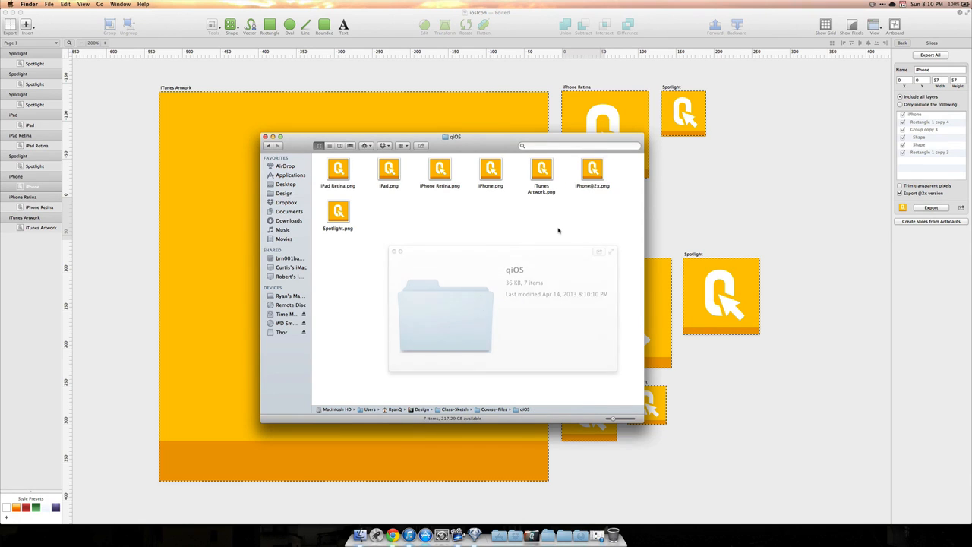
left_click(703, 213)
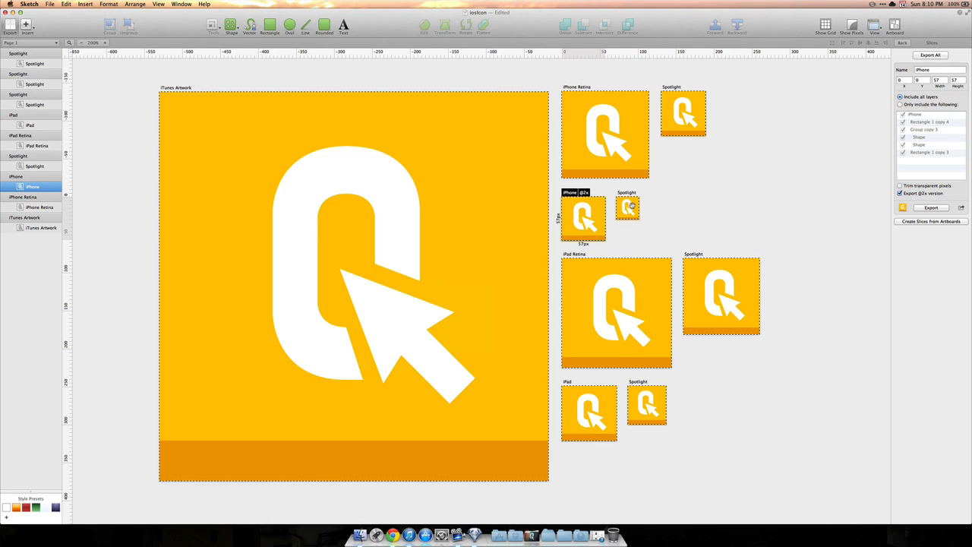
Export all artboard slices in PDF format into the qIOS folder
left_click(631, 206)
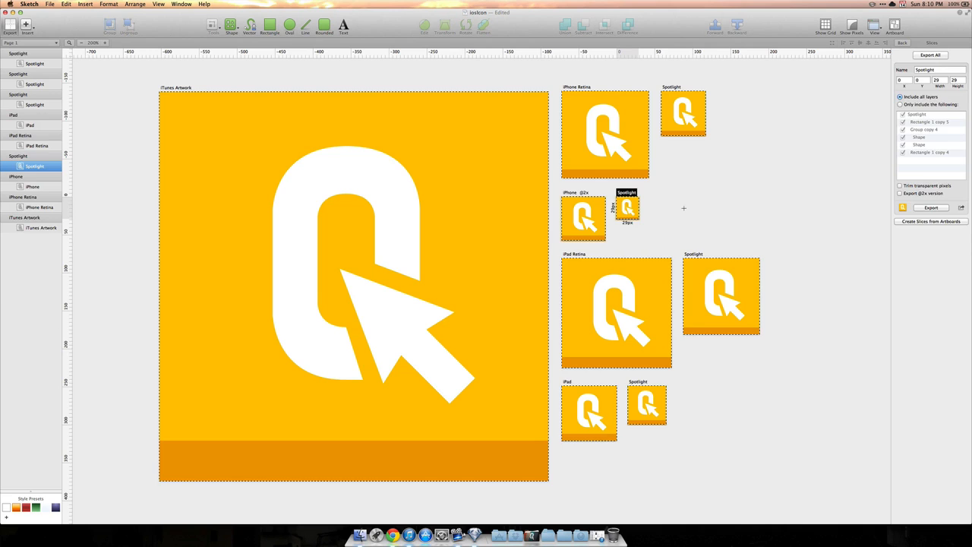
key("Escape")
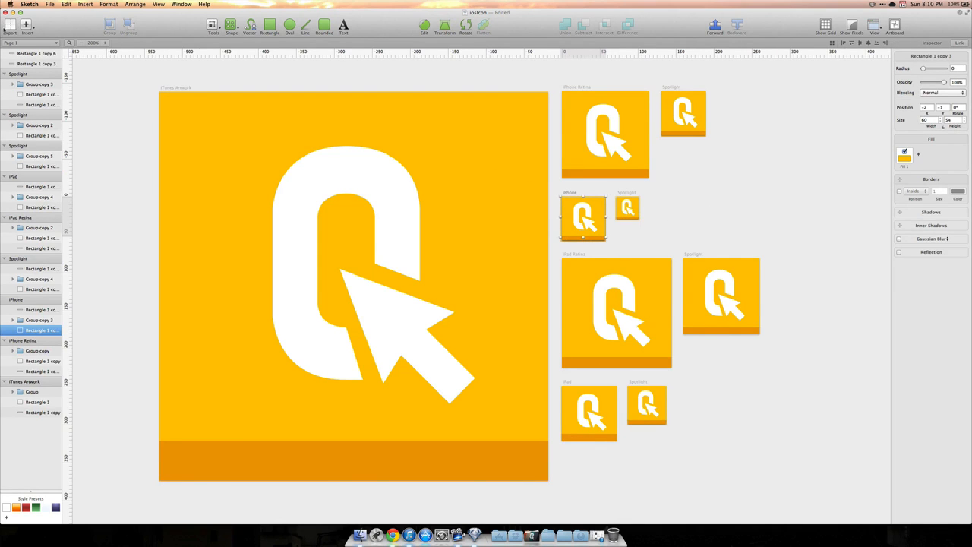
left_click(6, 30)
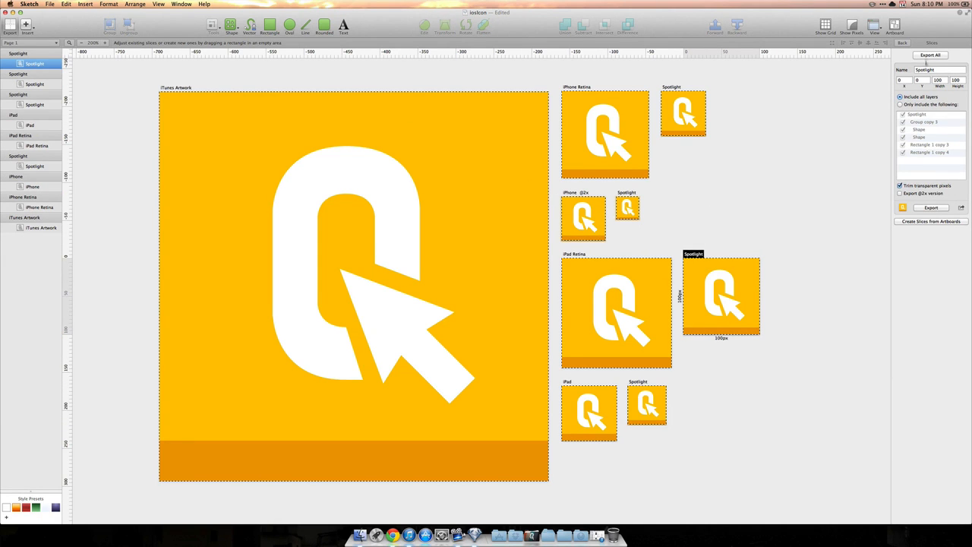
left_click(931, 56)
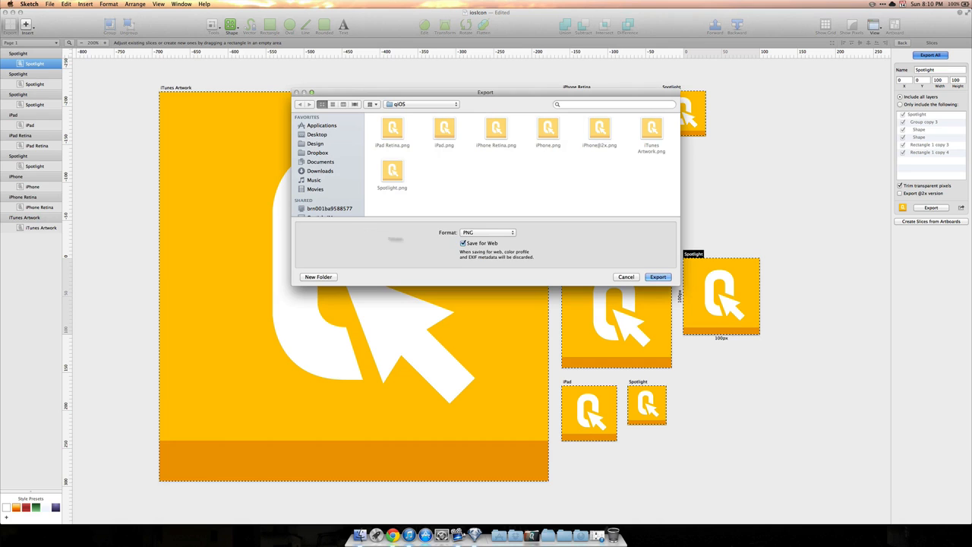
left_click(493, 233)
left_click(477, 207)
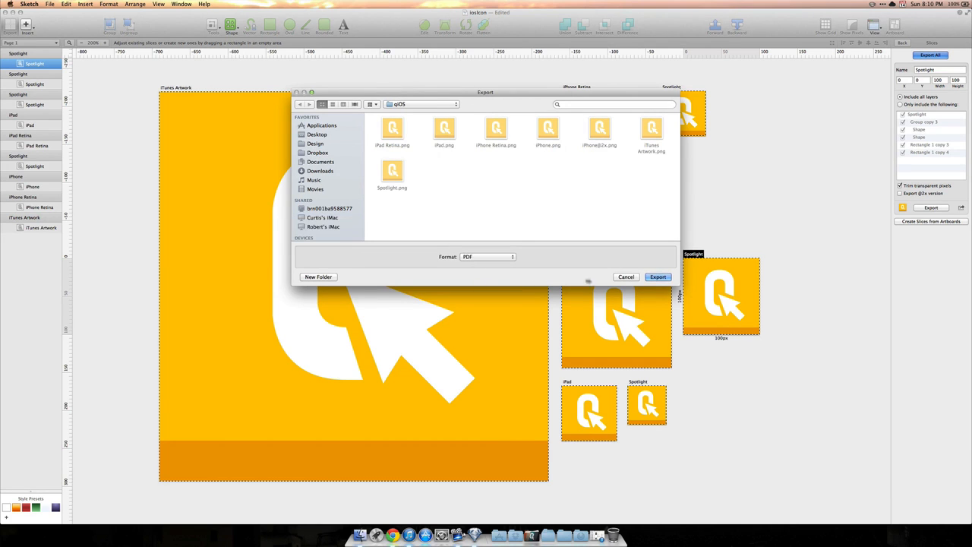
left_click(657, 277)
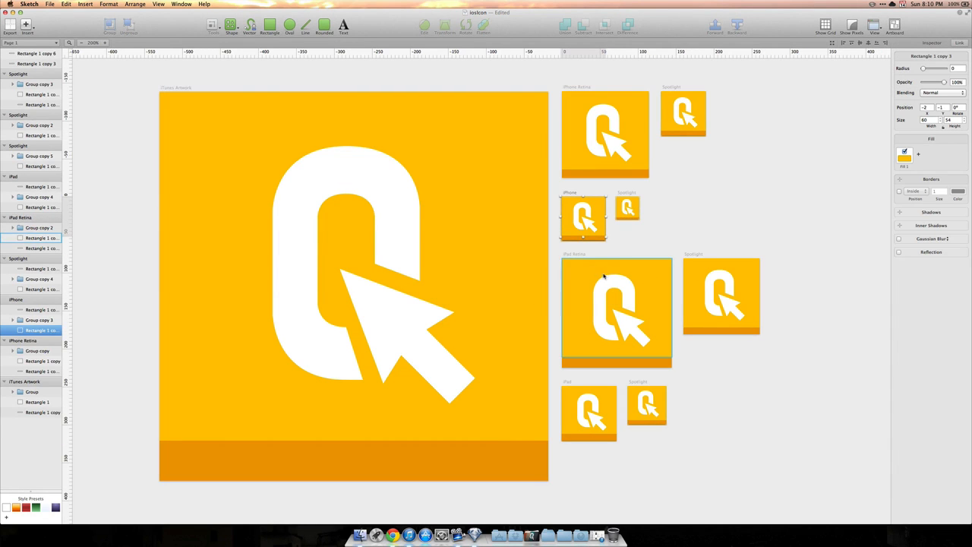
key("super+Tab")
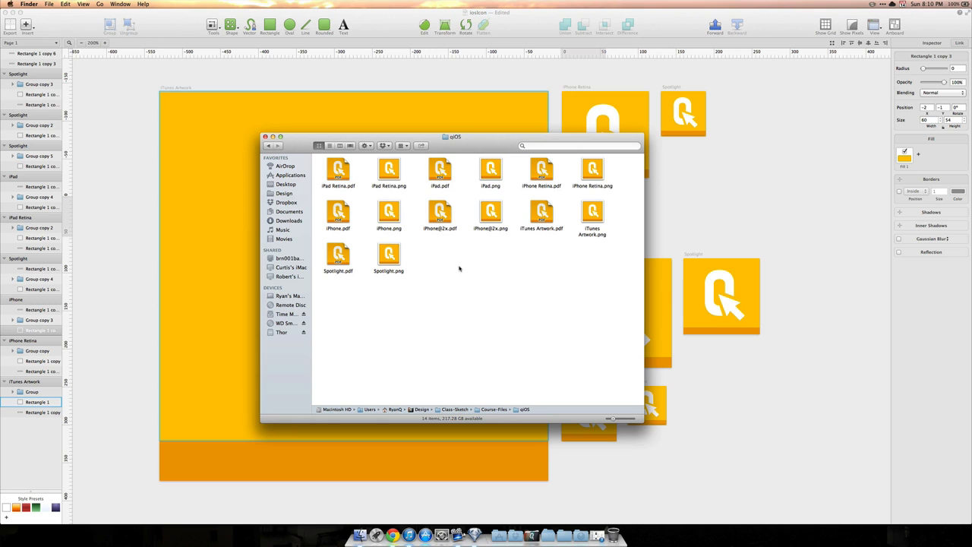
left_click(441, 168)
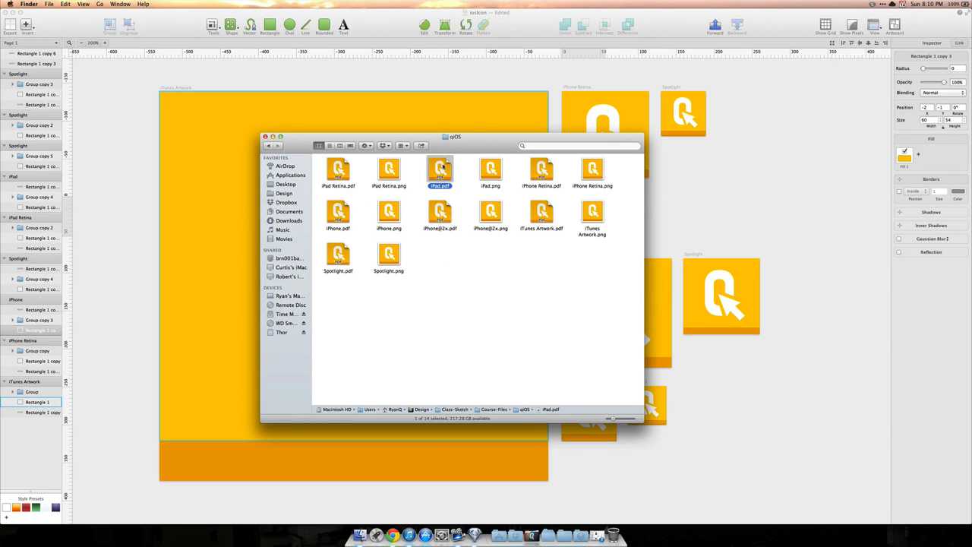
key("space")
key("space")
left_click(337, 176)
key("space")
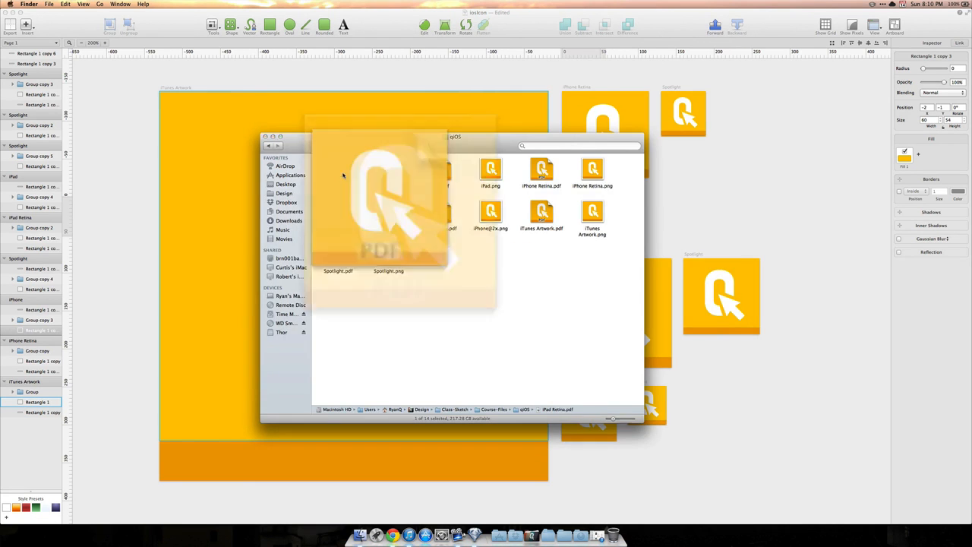
key("space")
left_click(443, 211)
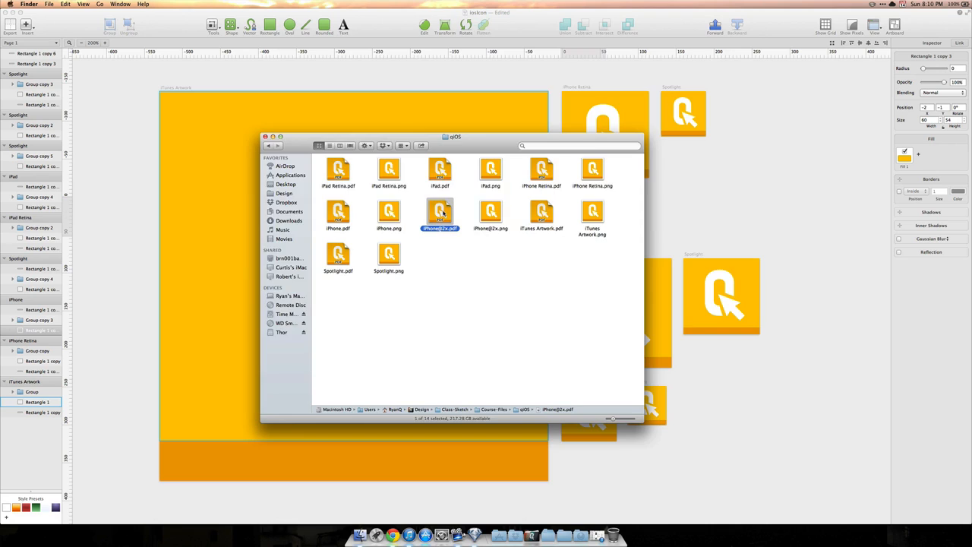
key("space")
key("space")
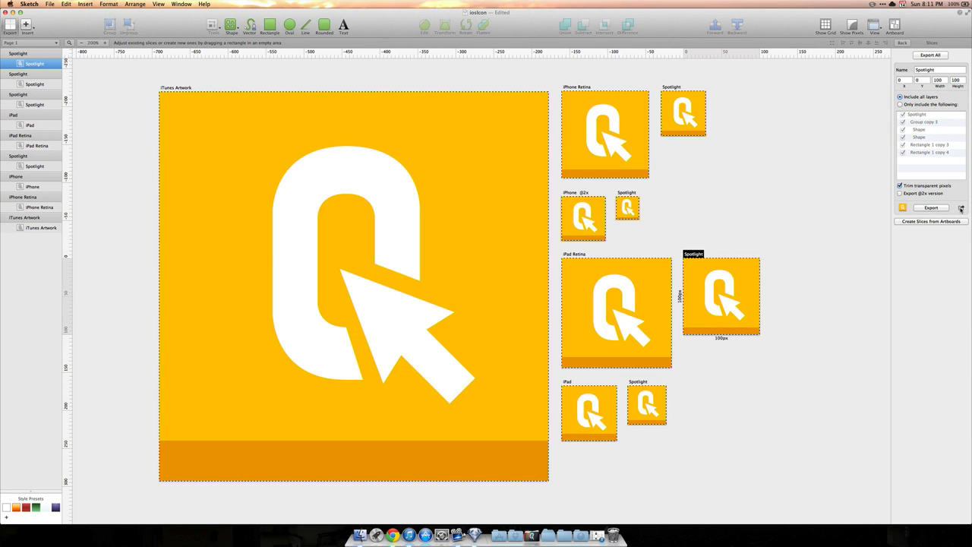
View the sharing options for the 100 px Spotlight slice in Sketch and close them without sharing
left_click(960, 208)
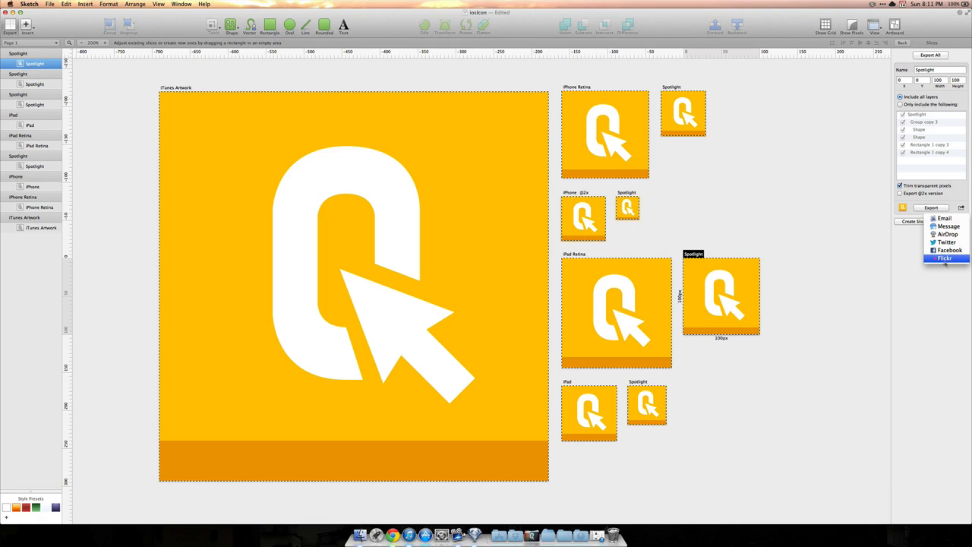
left_click(785, 216)
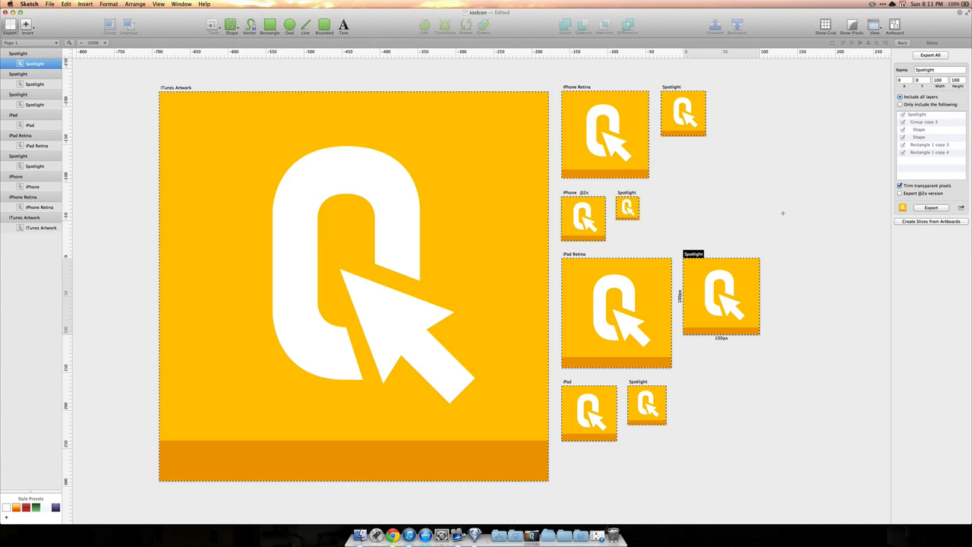